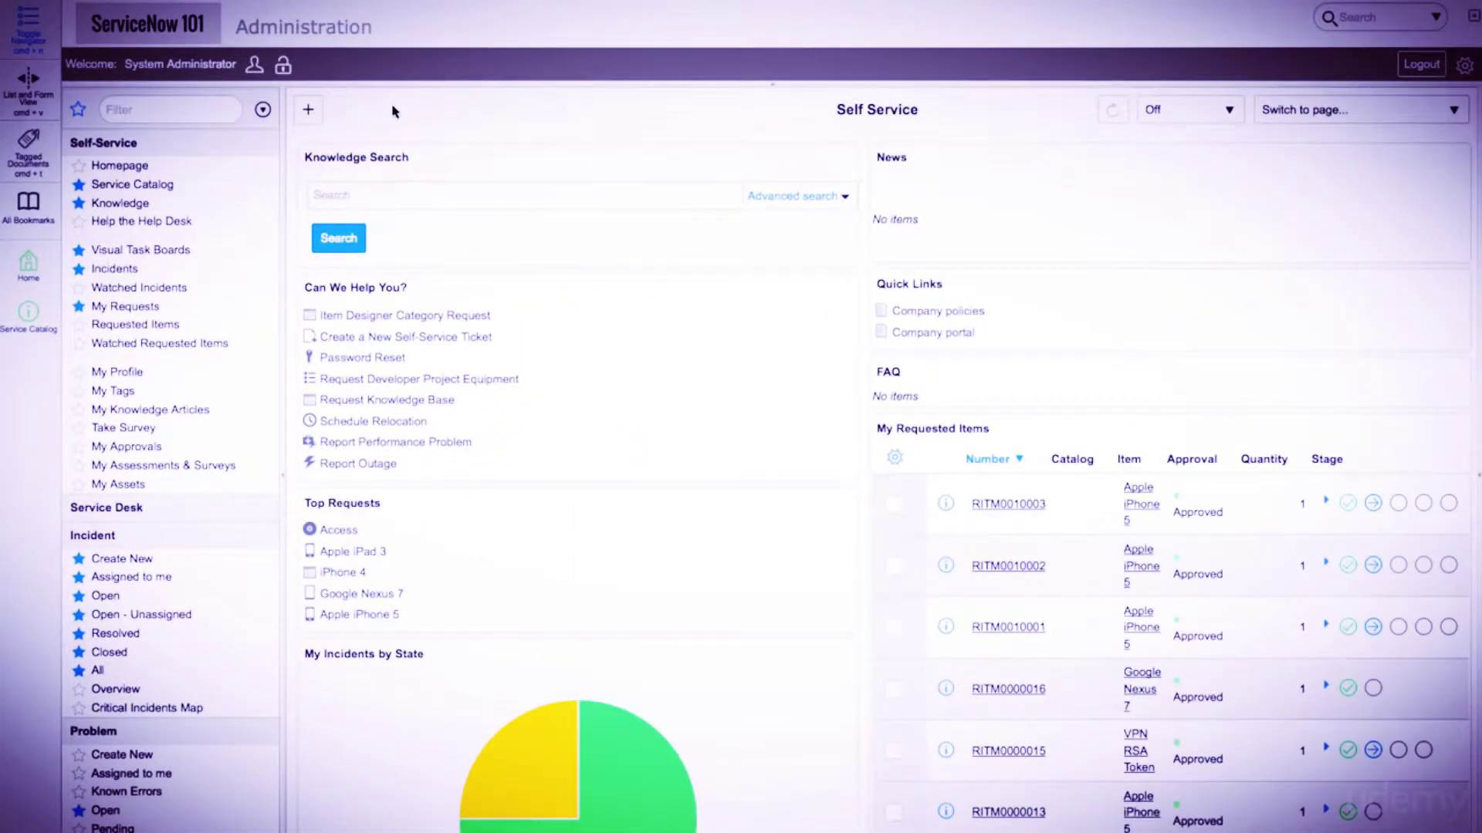
Step: Impersonate the administrator test user from the recent impersonations
{"action": "left_click", "coordinate": [255, 69]}
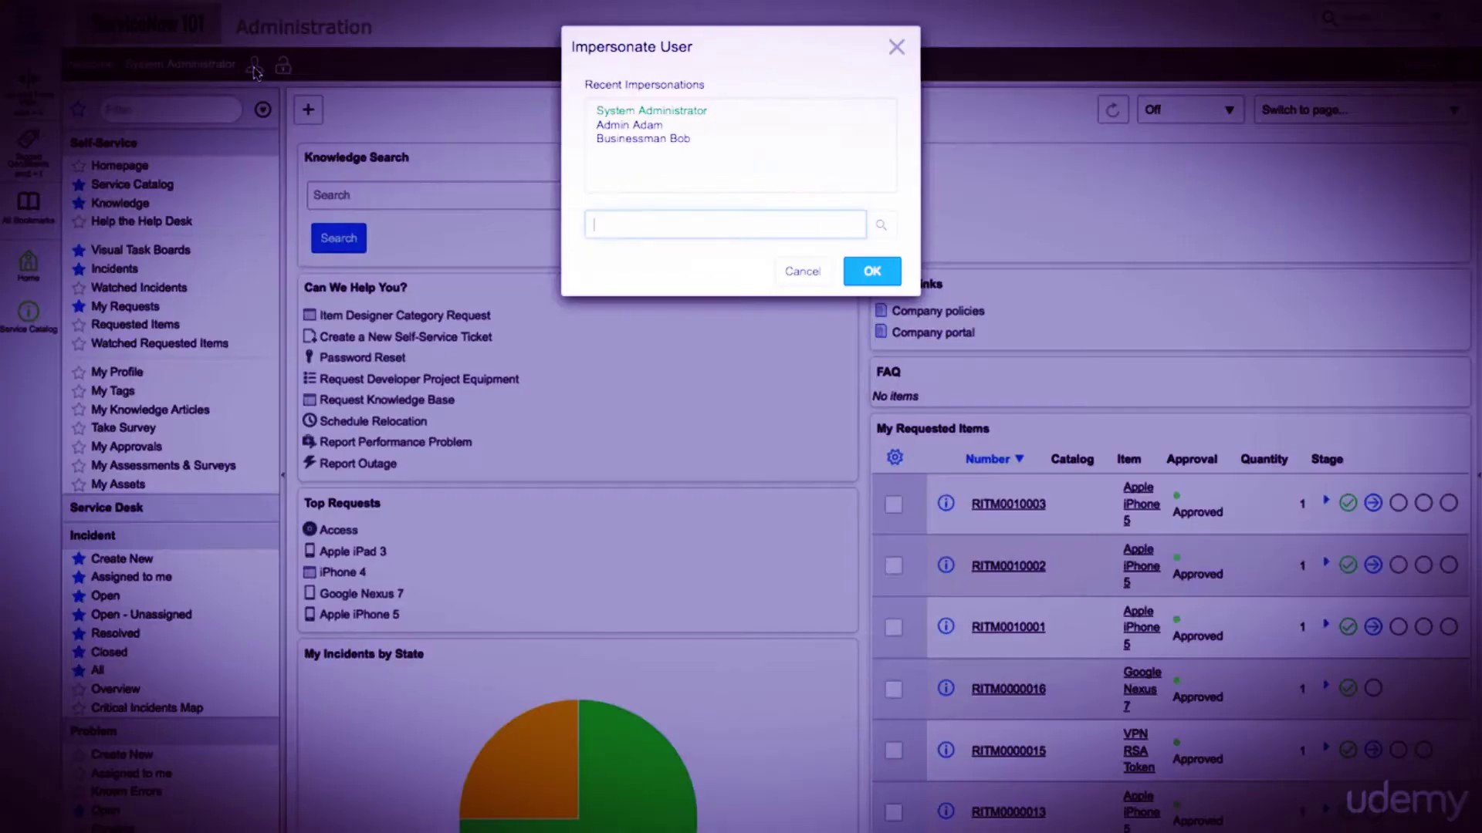
{"action": "left_click", "coordinate": [643, 125]}
{"action": "left_click", "coordinate": [889, 283]}
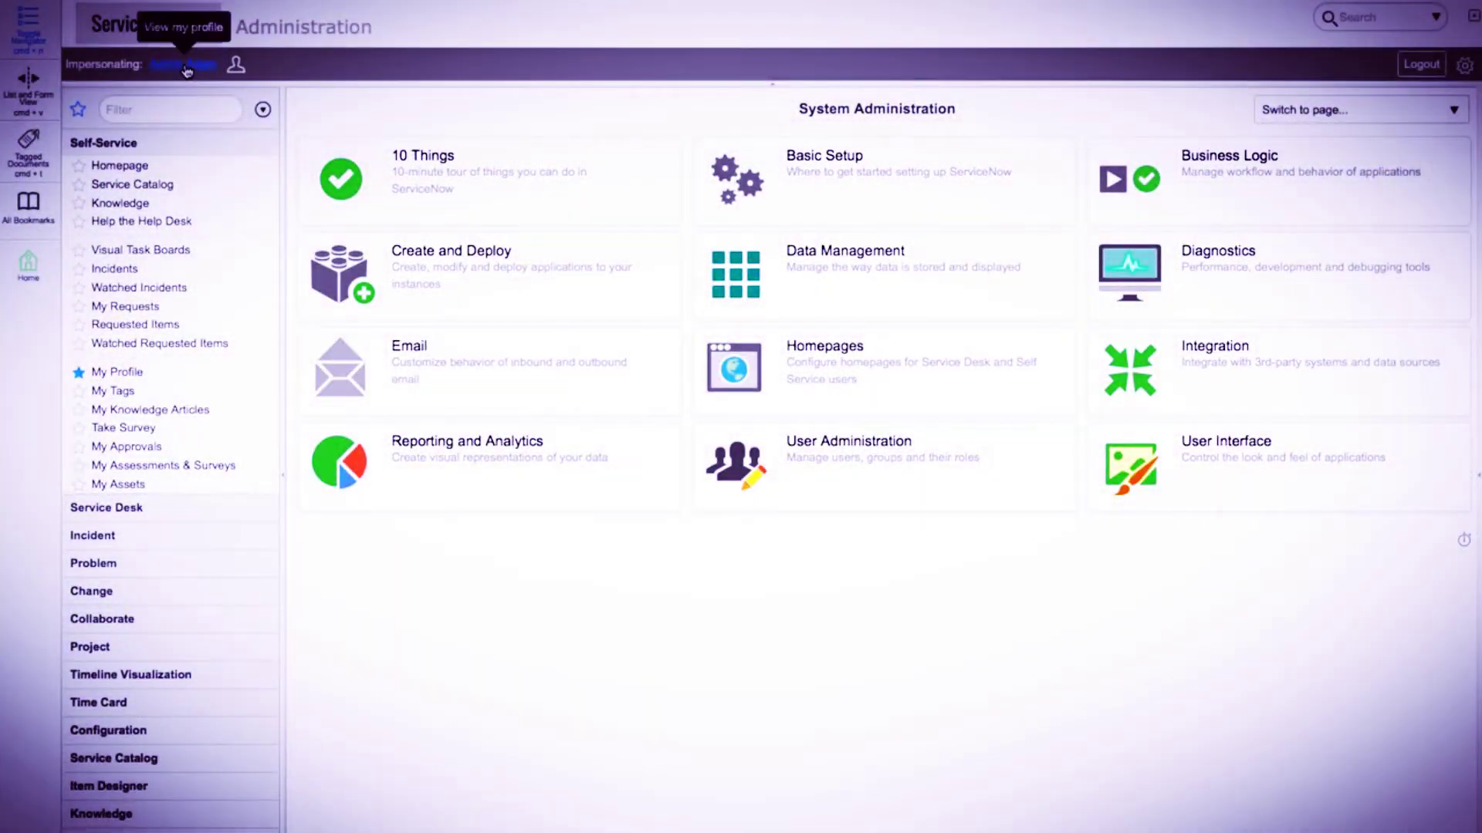
Step: Open the impersonated user's own profile record
{"action": "left_click", "coordinate": [186, 68]}
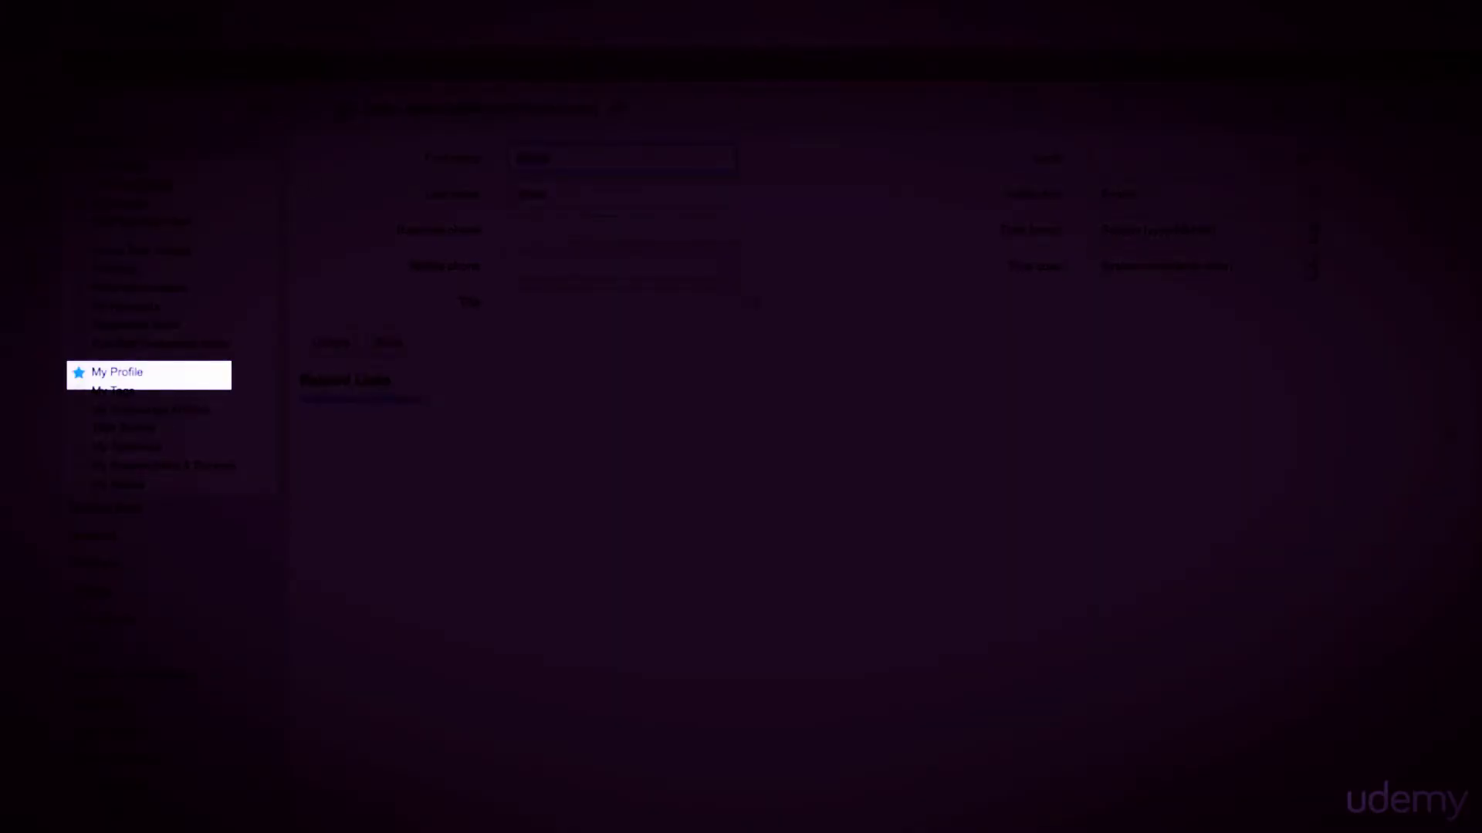
{"action": "left_click", "coordinate": [123, 372]}
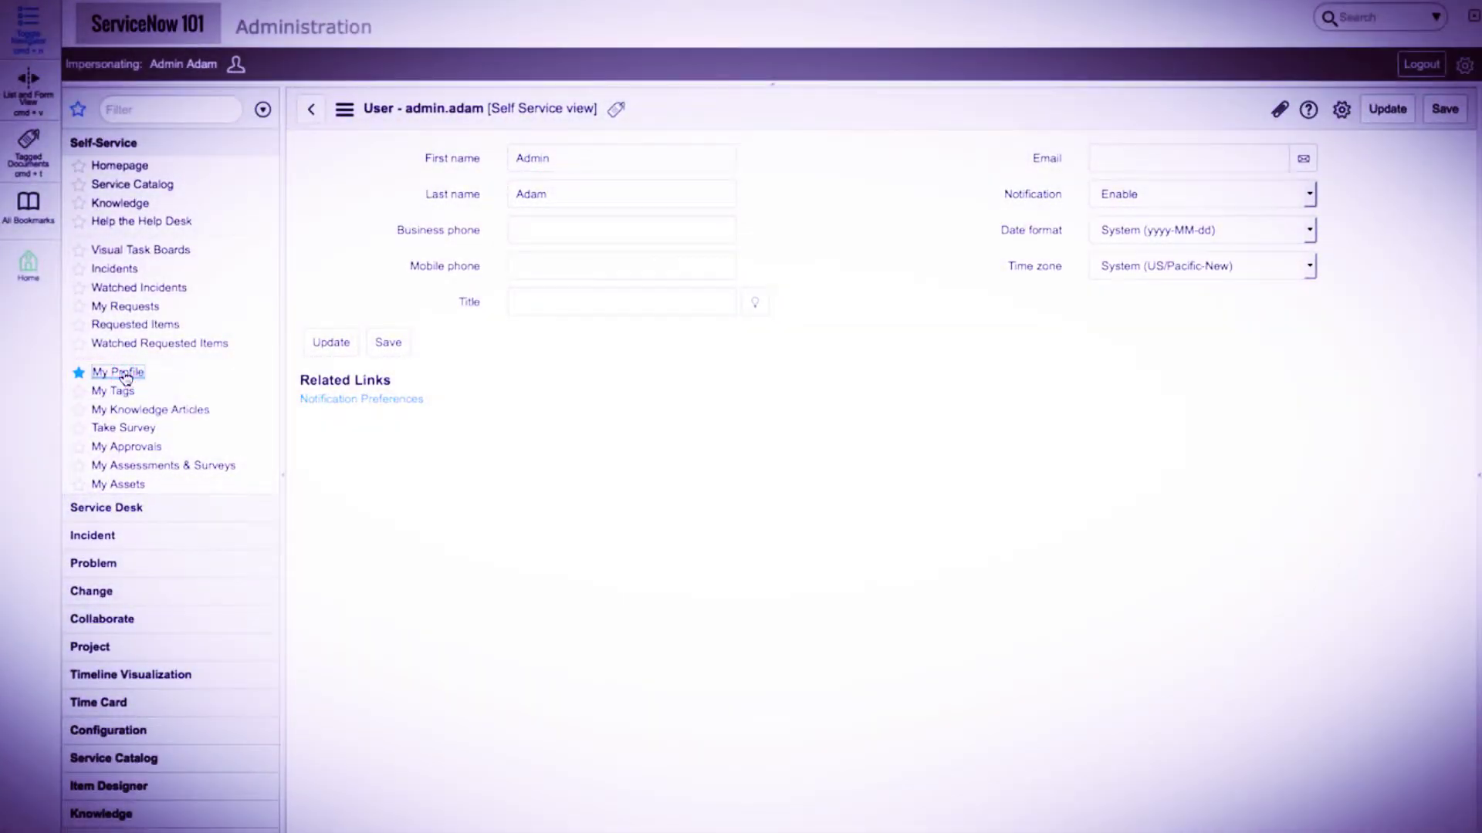
{"action": "left_click", "coordinate": [889, 210]}
Step: Switch the user profile form from the Self Service view to the Default view
{"action": "left_click", "coordinate": [344, 109]}
{"action": "mouse_move", "coordinate": [376, 202]}
{"action": "mouse_move", "coordinate": [402, 265]}
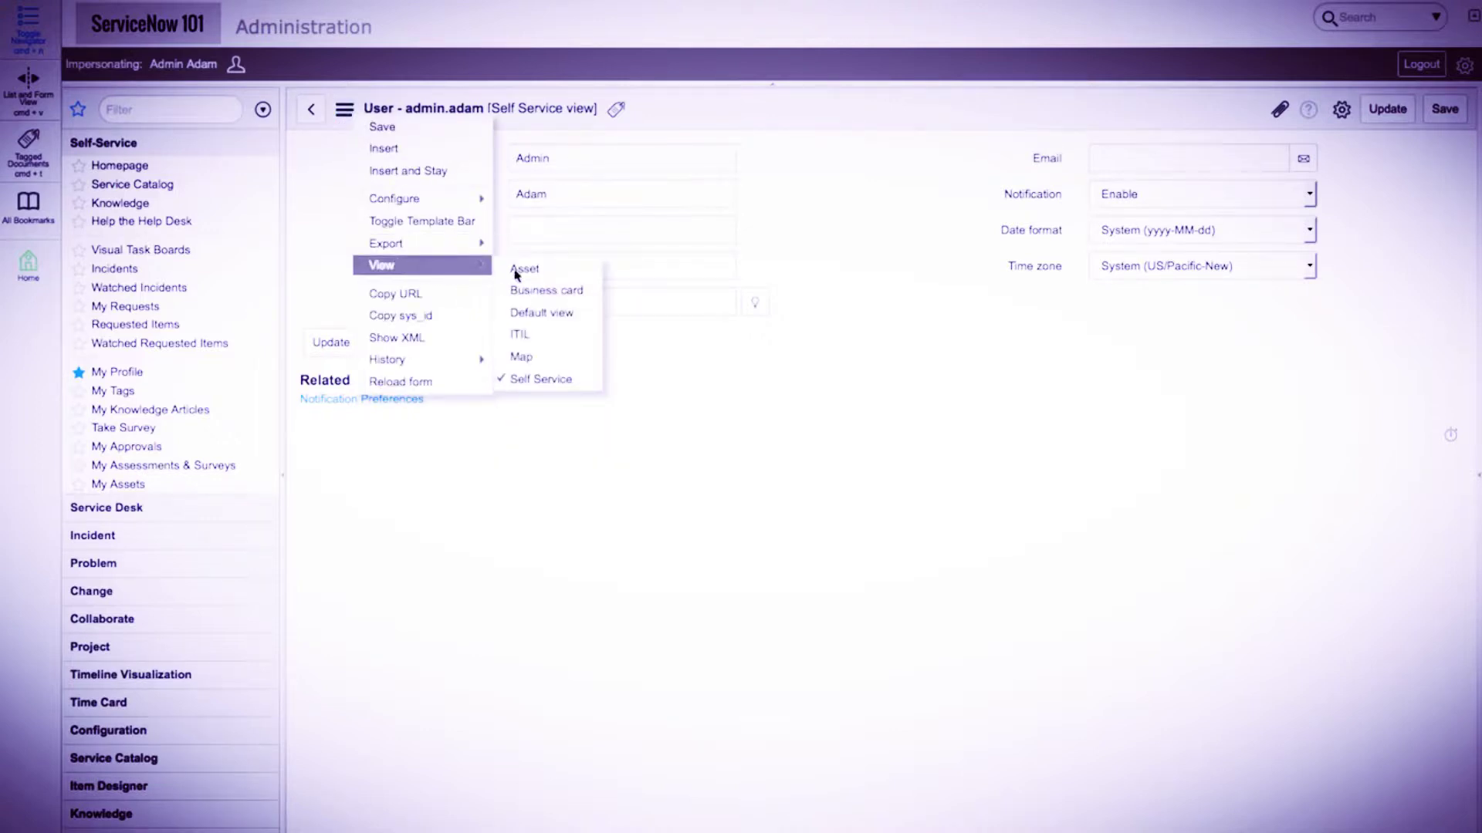
{"action": "left_click", "coordinate": [568, 312]}
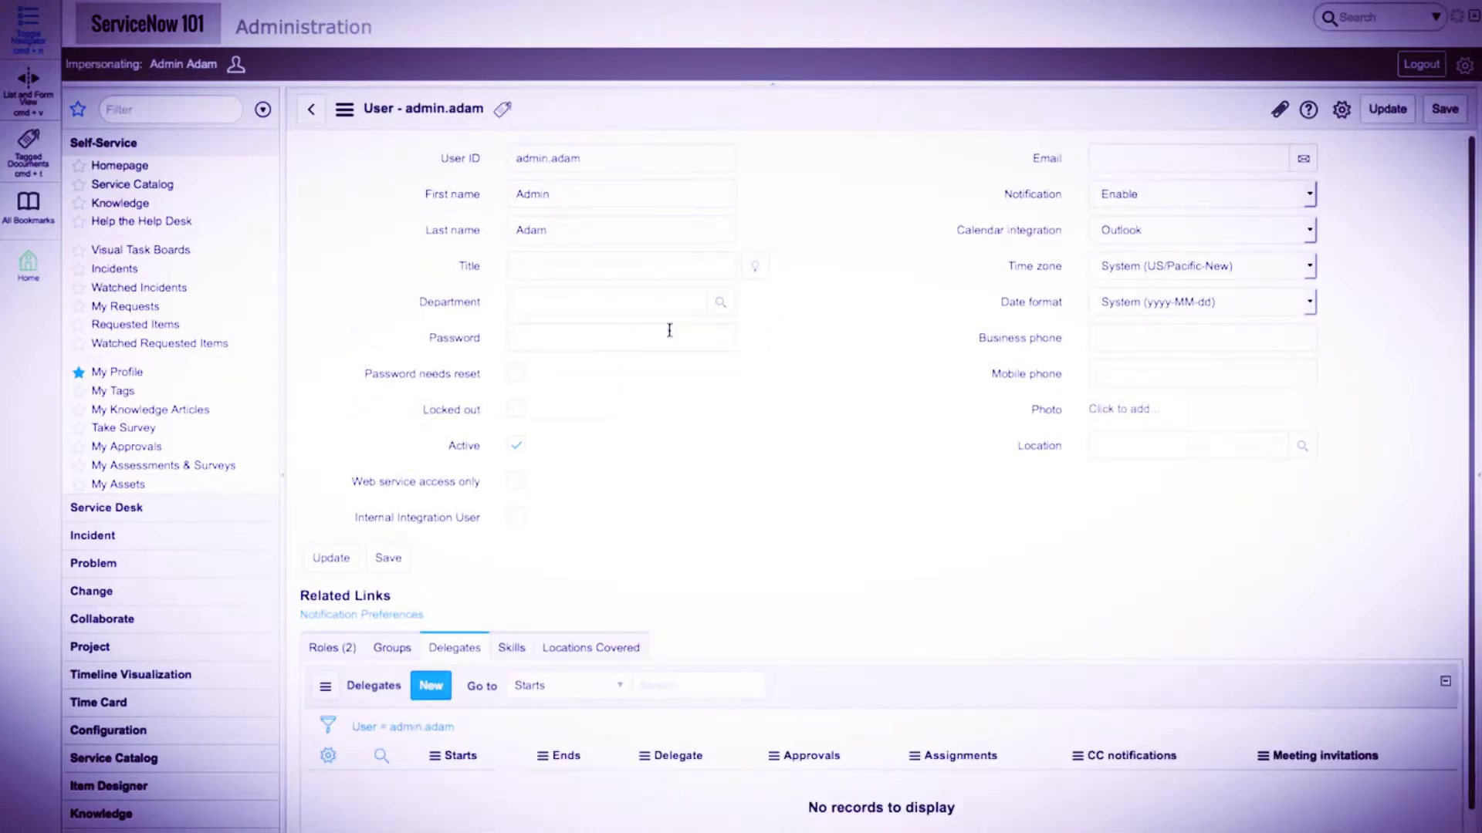
{"action": "left_click", "coordinate": [814, 327]}
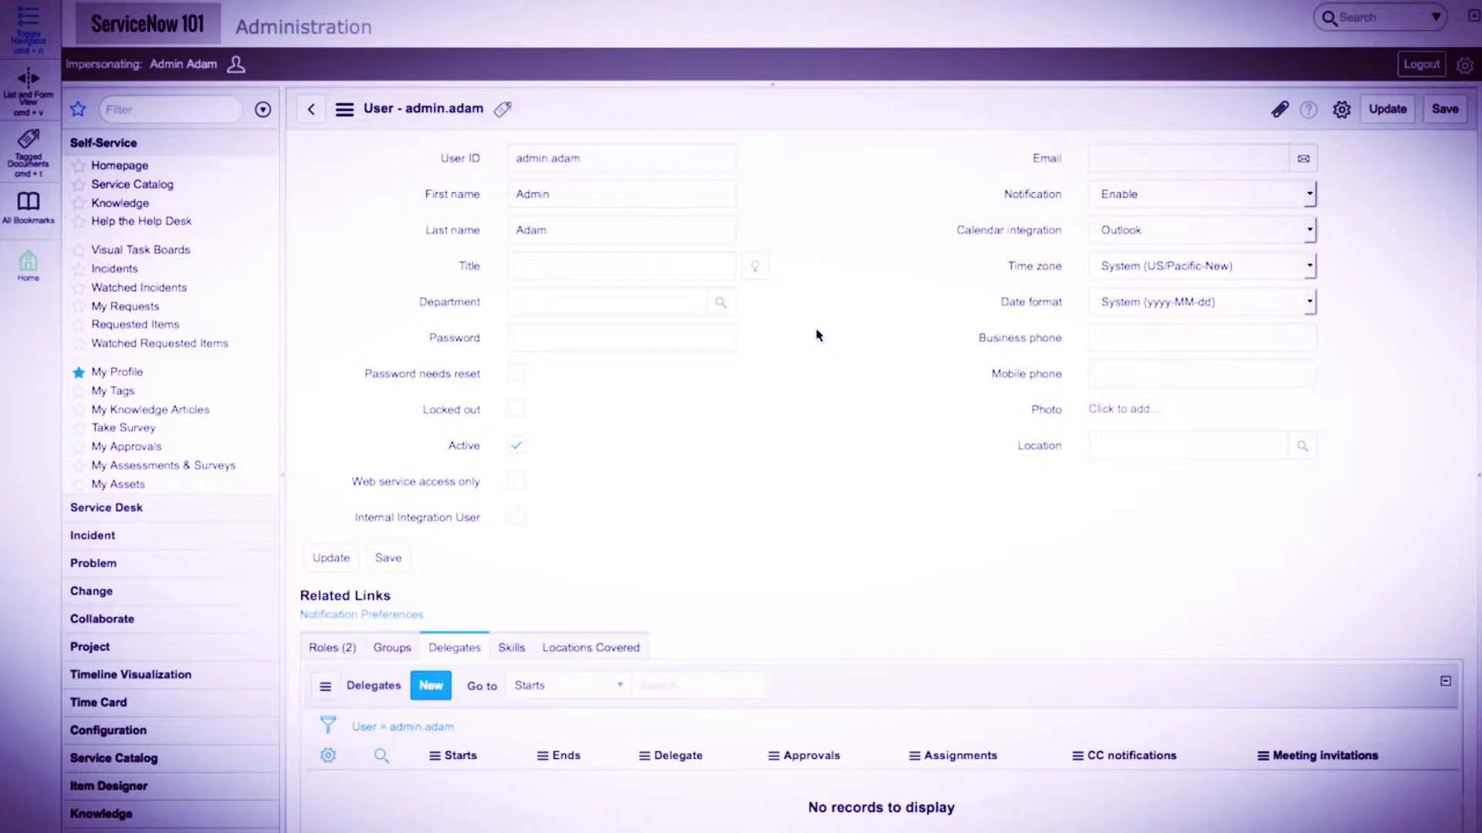
Step: Look through the Roles, Groups and Delegates related lists on the user record
{"action": "left_click", "coordinate": [332, 648]}
{"action": "left_click", "coordinate": [382, 648]}
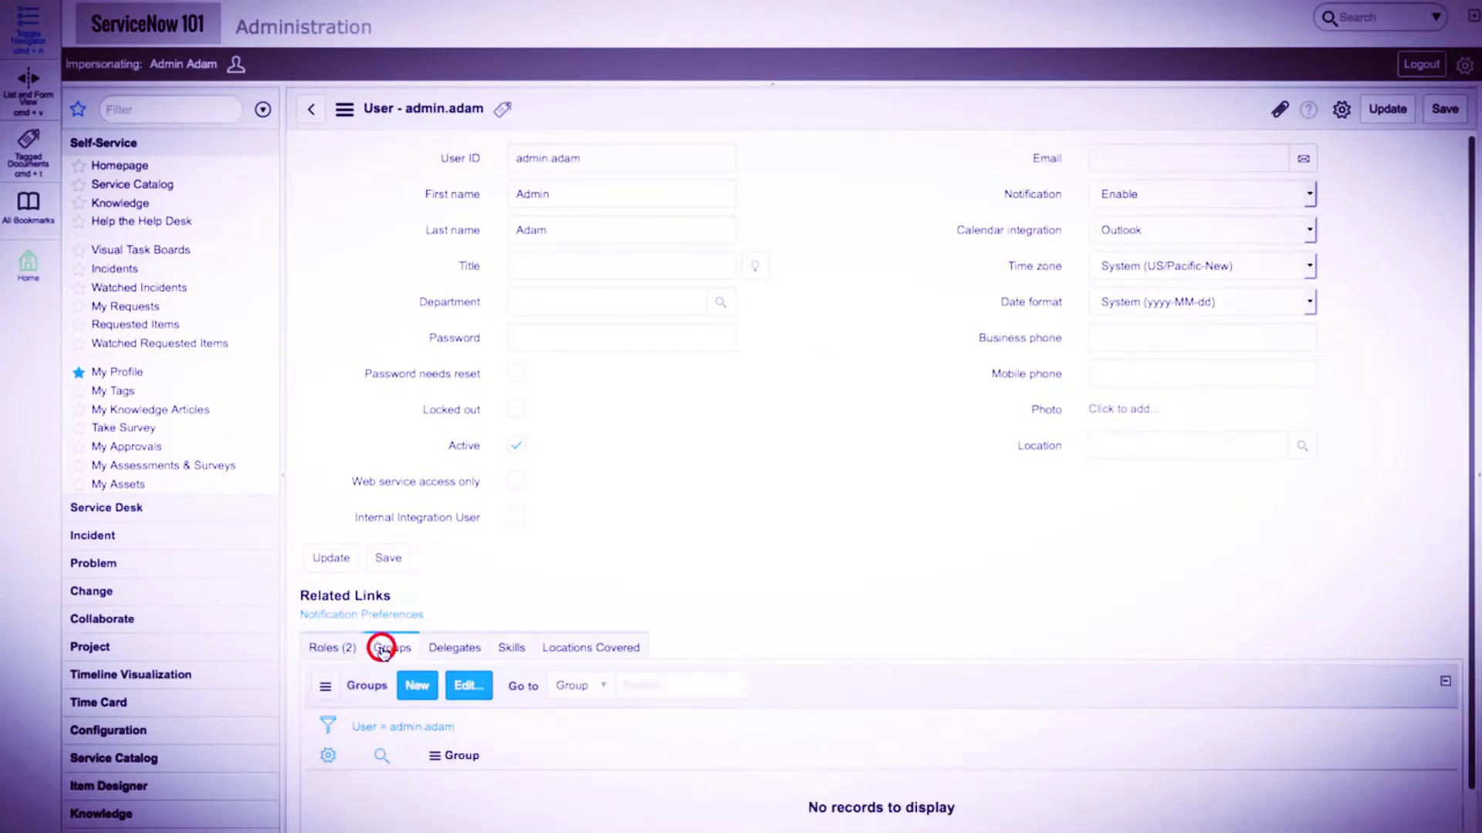
{"action": "left_click", "coordinate": [453, 651]}
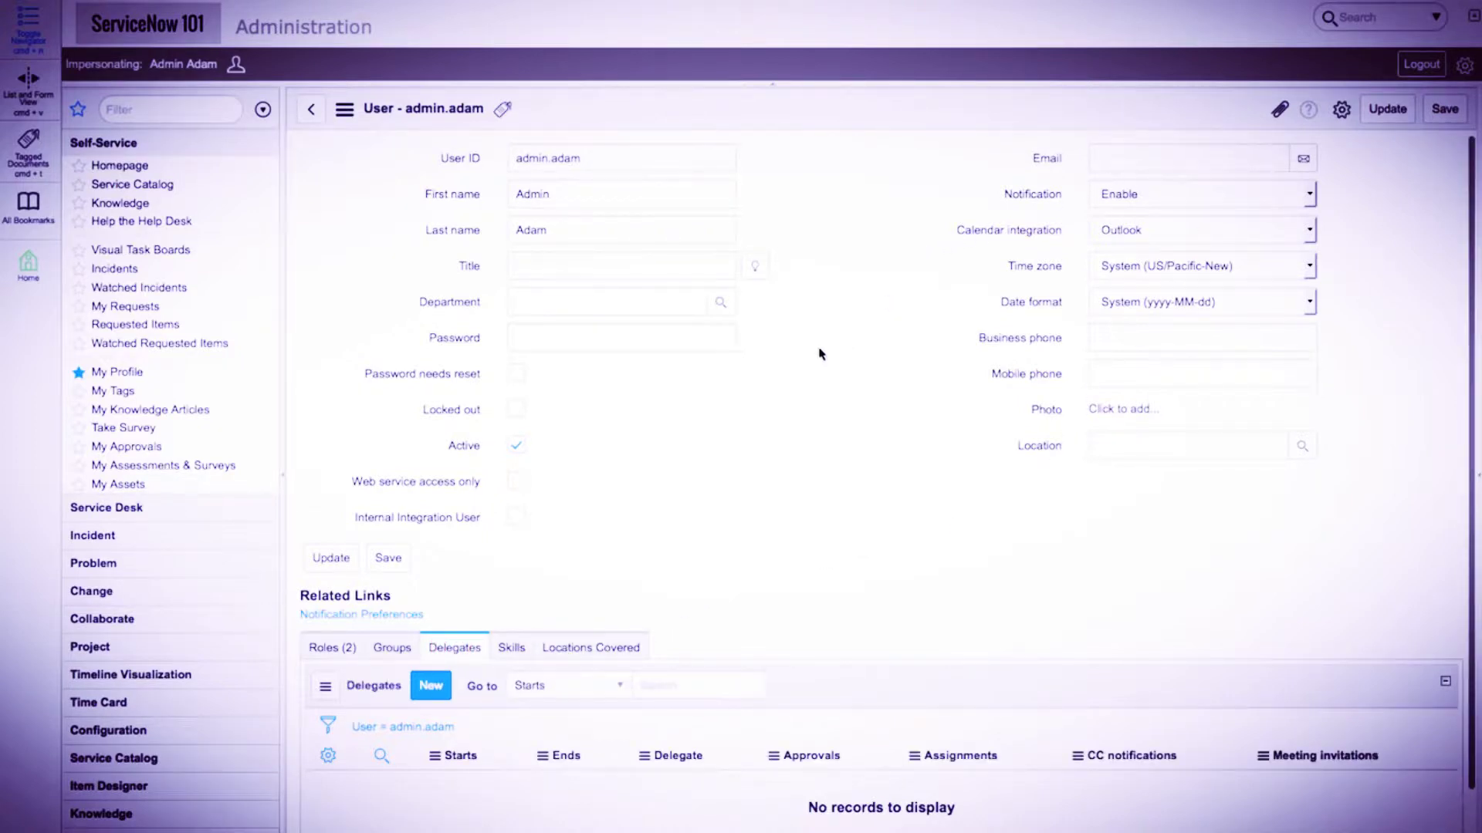
Step: Fill in the user's email address on the profile form and save the record
{"action": "left_click", "coordinate": [1130, 156]}
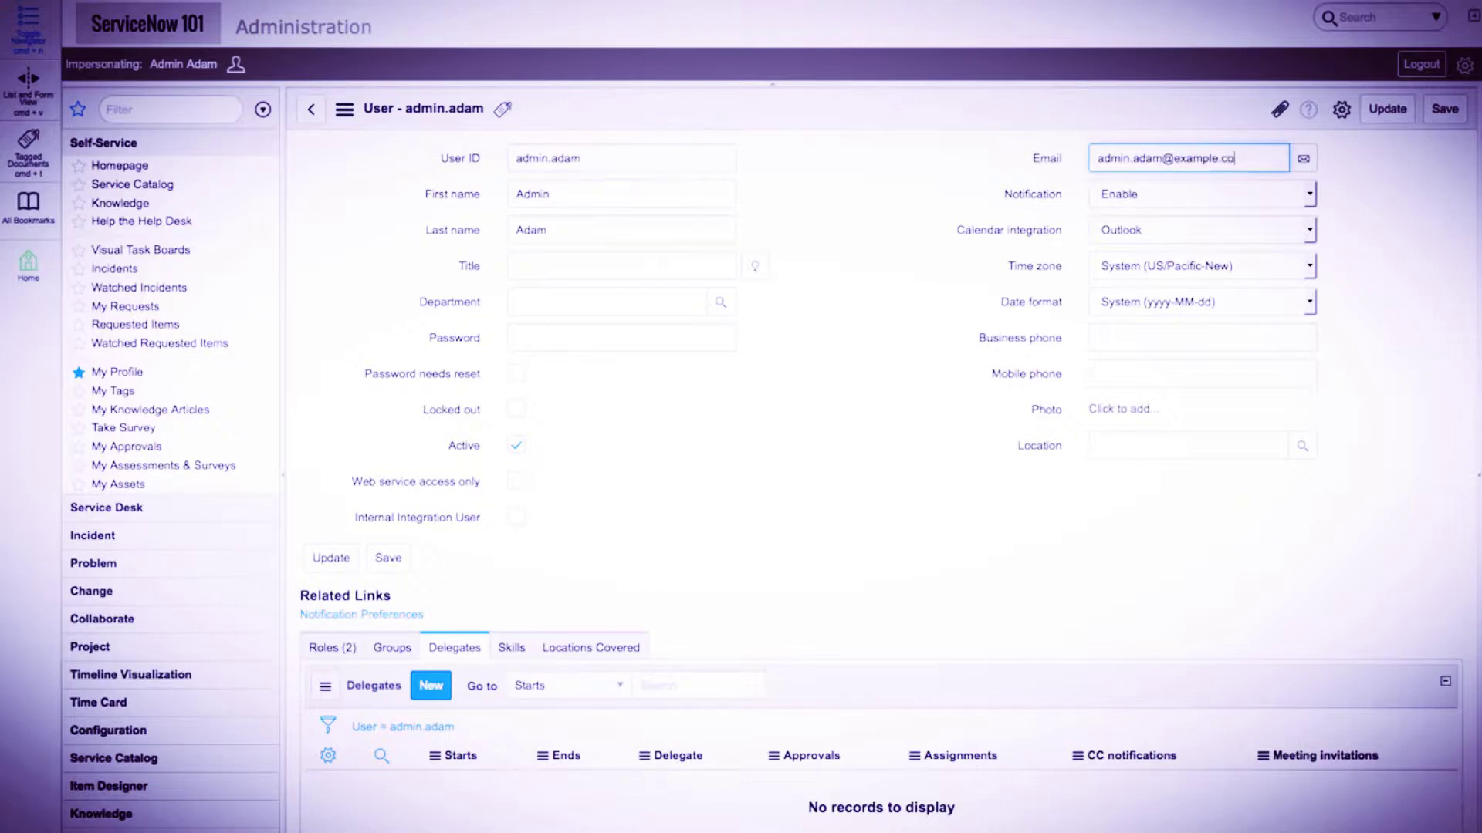
{"action": "left_click", "coordinate": [1456, 113]}
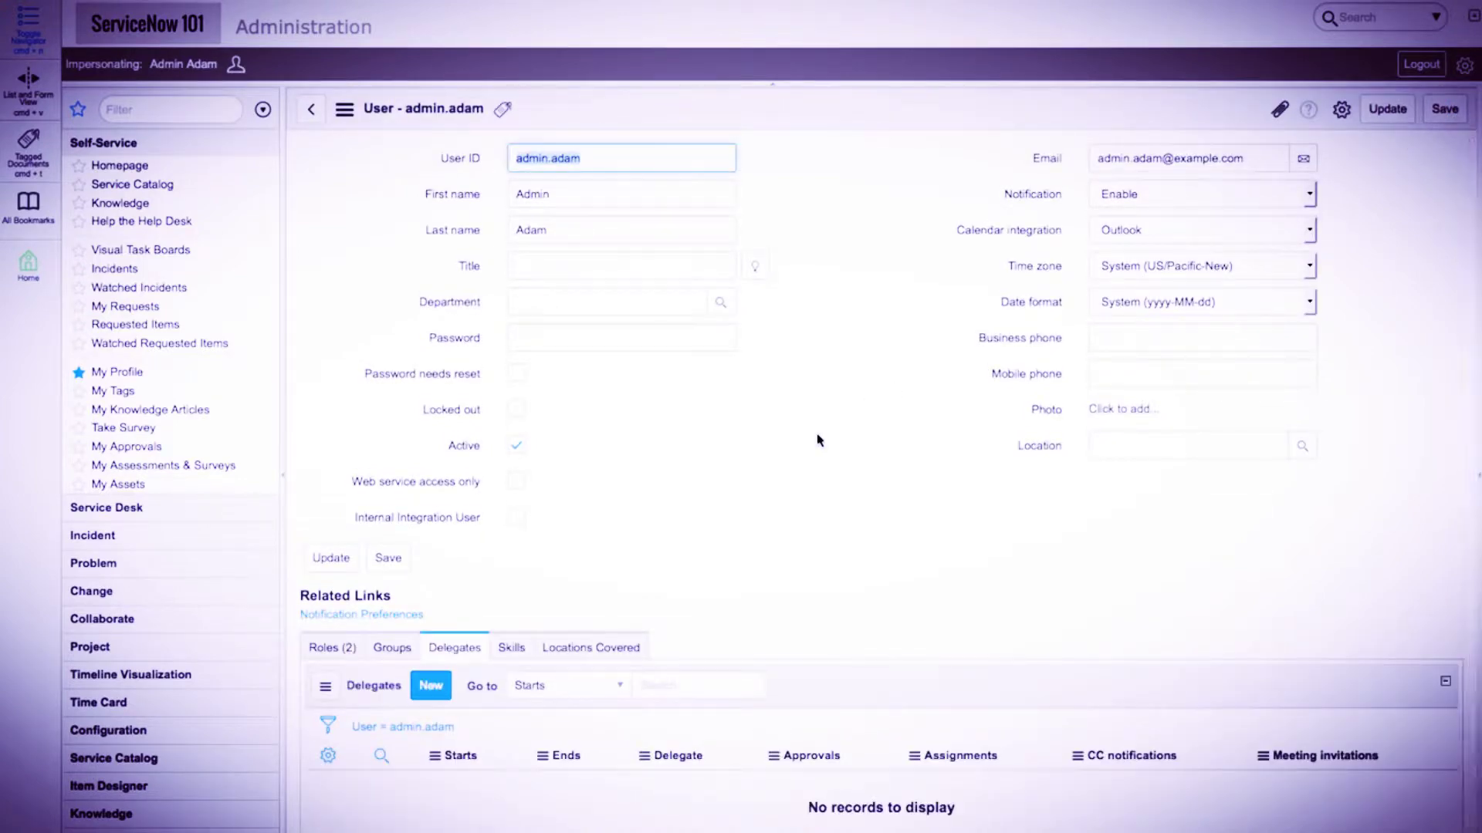
{"action": "left_click", "coordinate": [819, 580]}
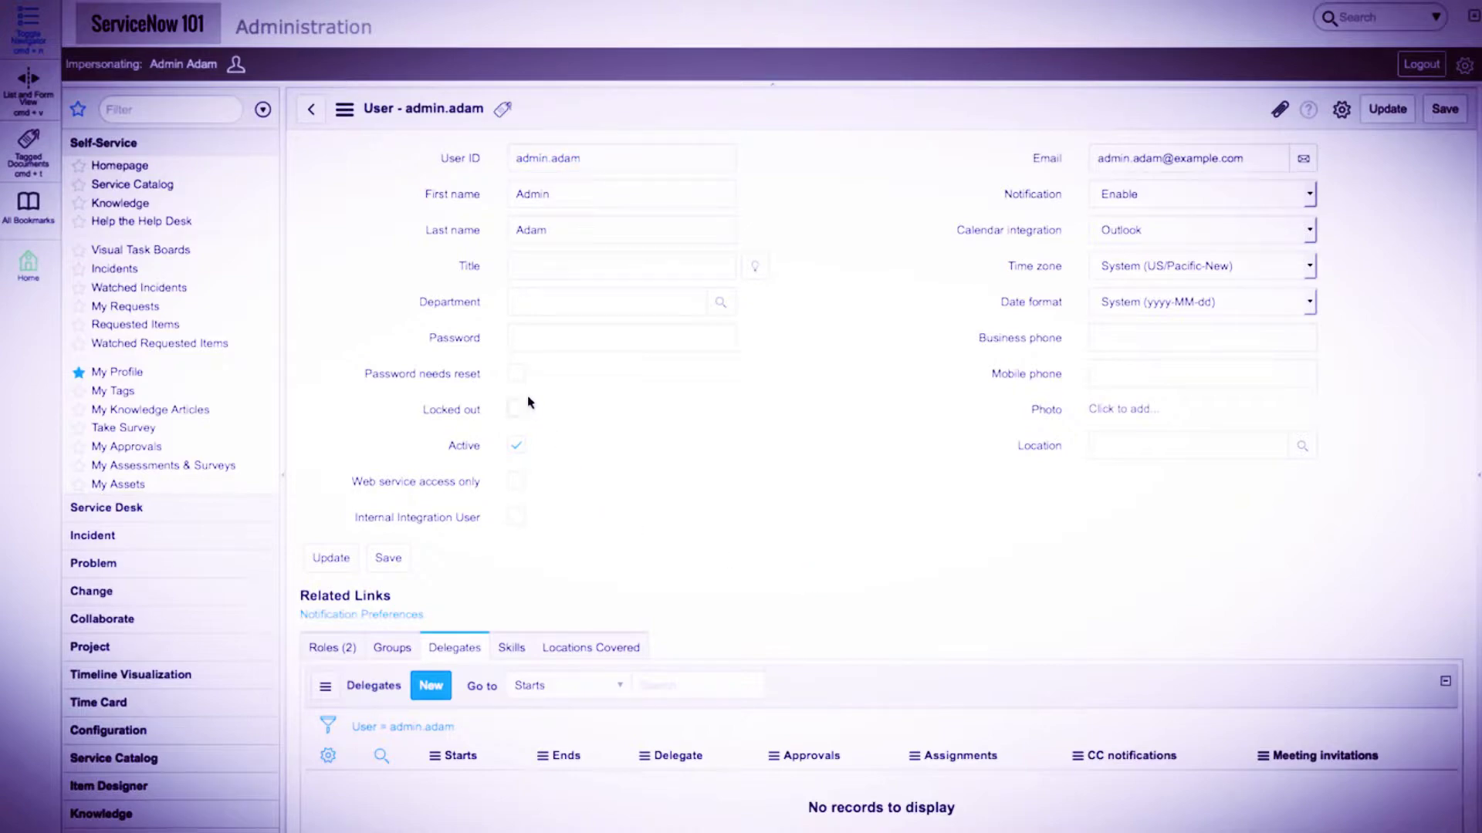
Step: Check the user's notification preferences, and return to the record to review the assigned roles
{"action": "left_click", "coordinate": [378, 615]}
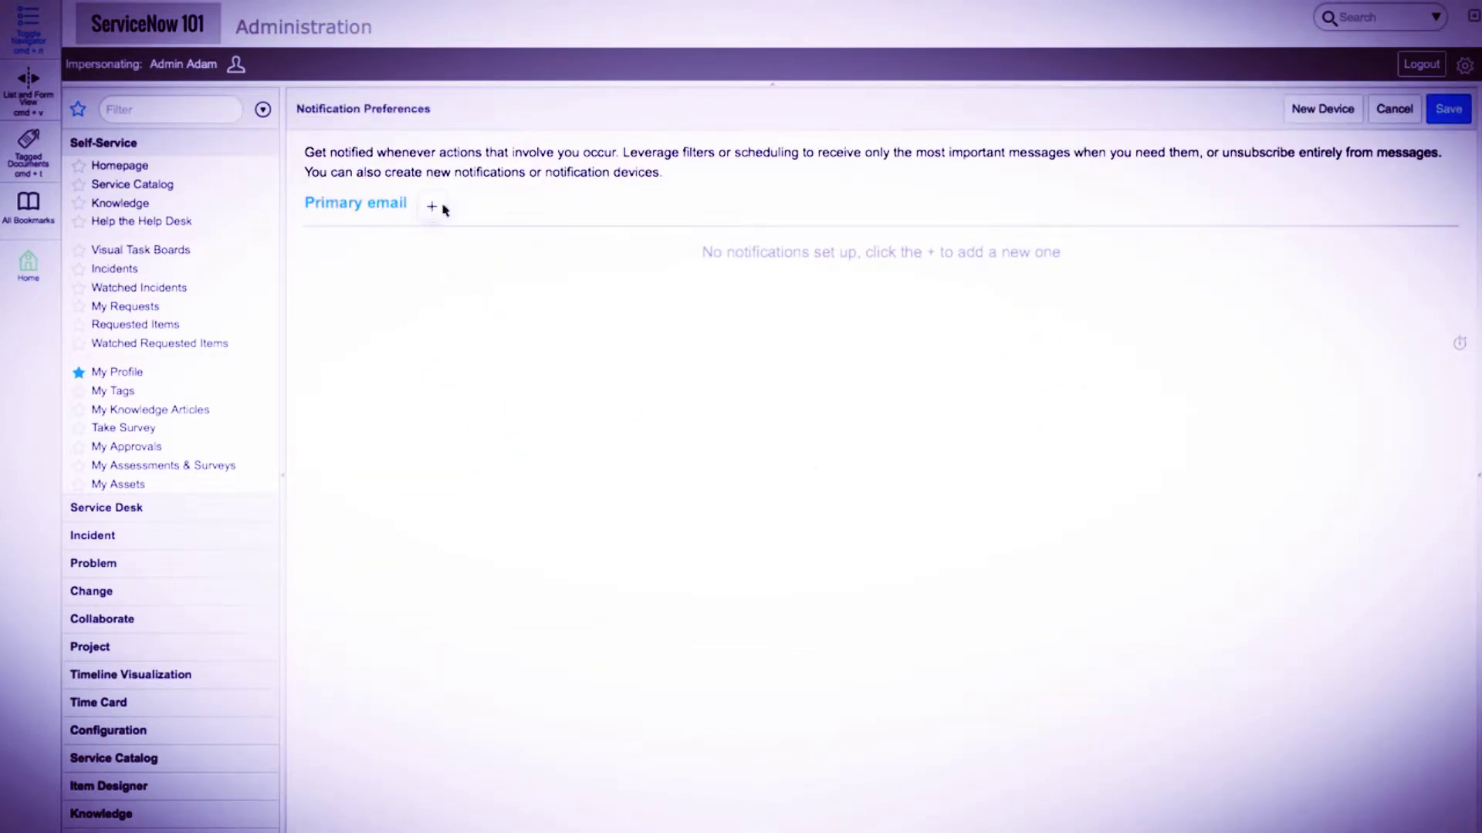
{"action": "left_click", "coordinate": [1394, 109]}
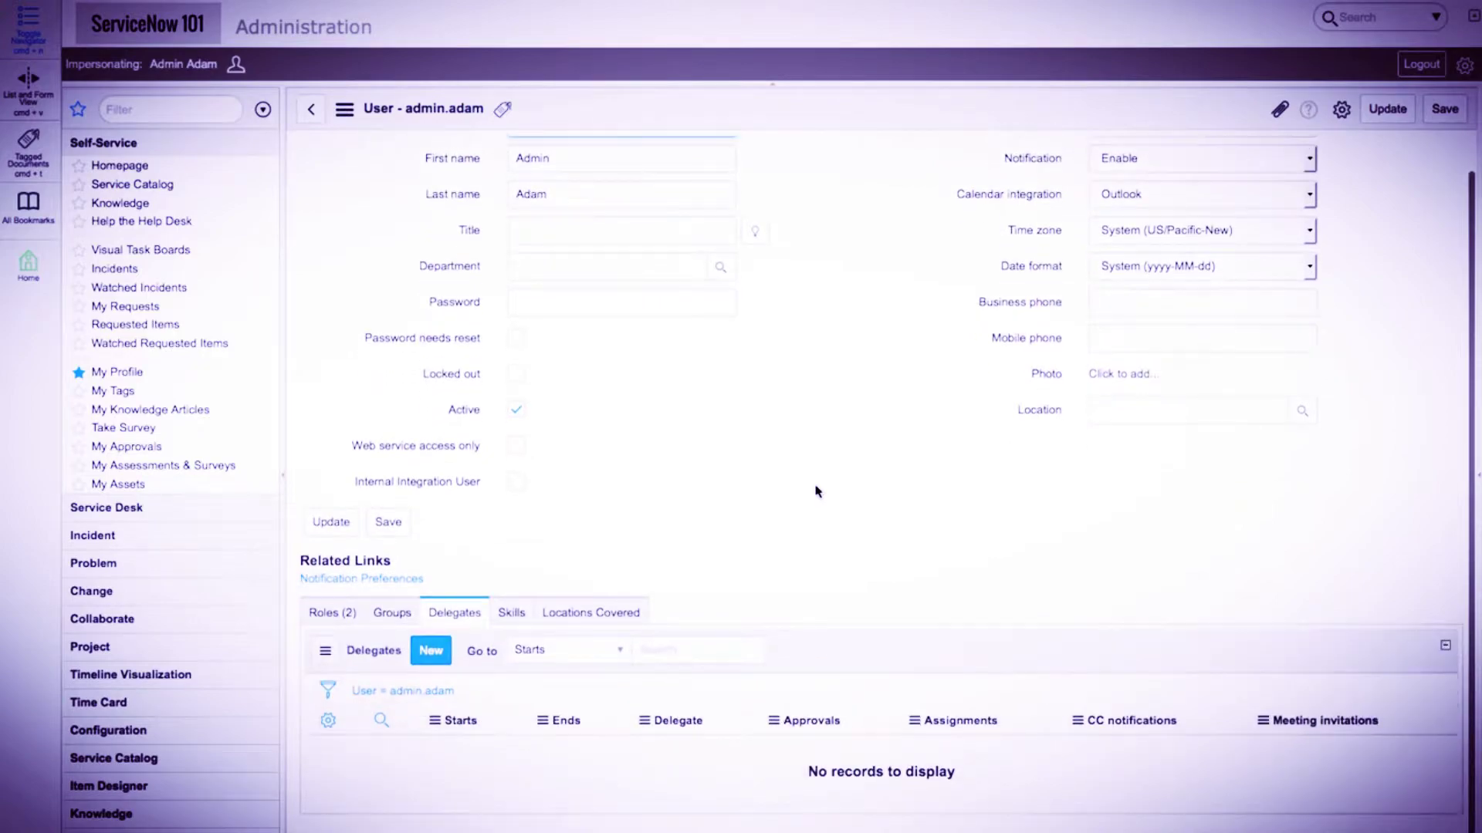
{"action": "left_click", "coordinate": [333, 612]}
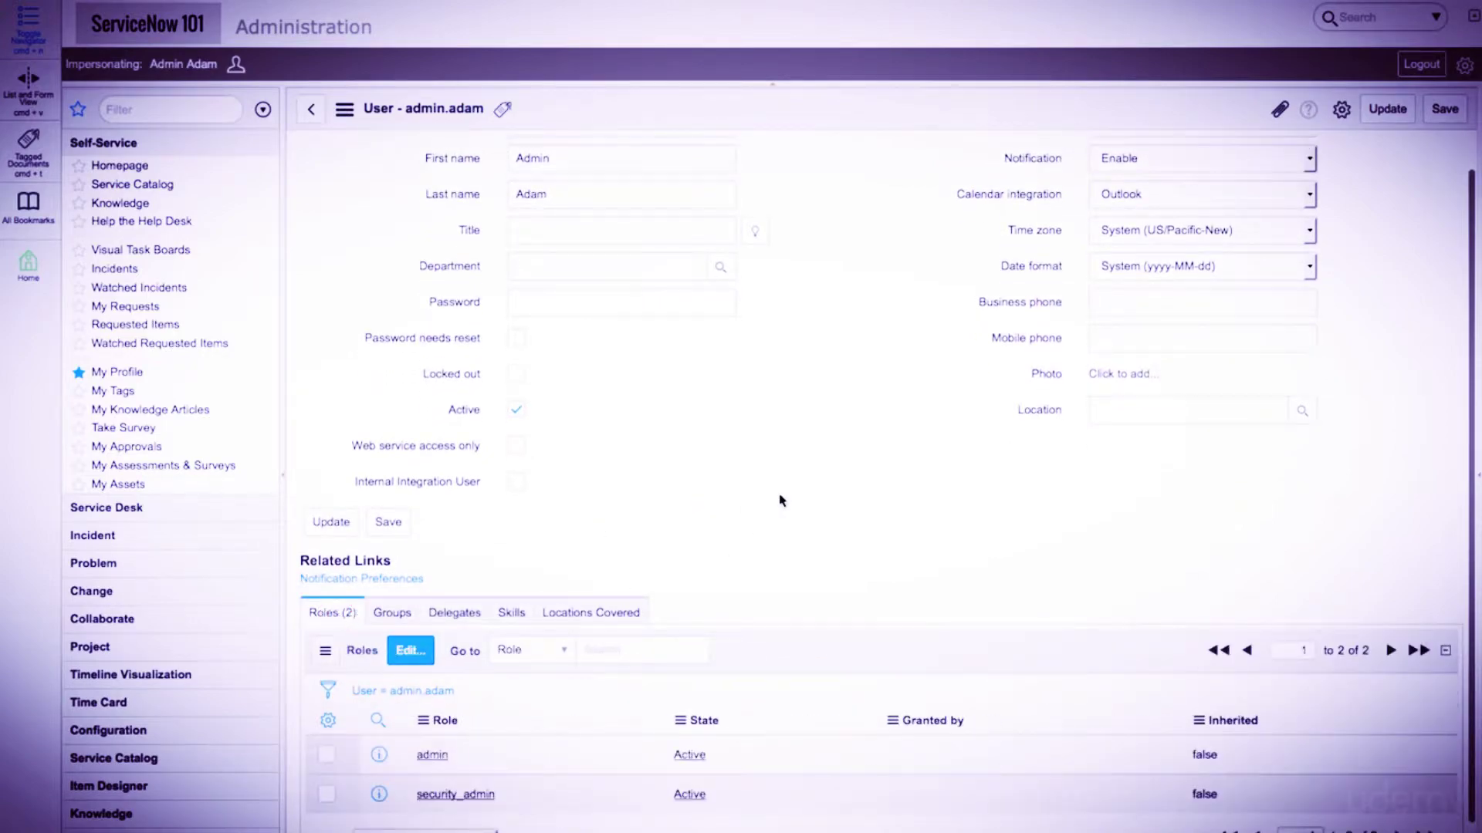
{"action": "scroll", "coordinate": [775, 498], "scroll_direction": "down", "scroll_amount": 1}
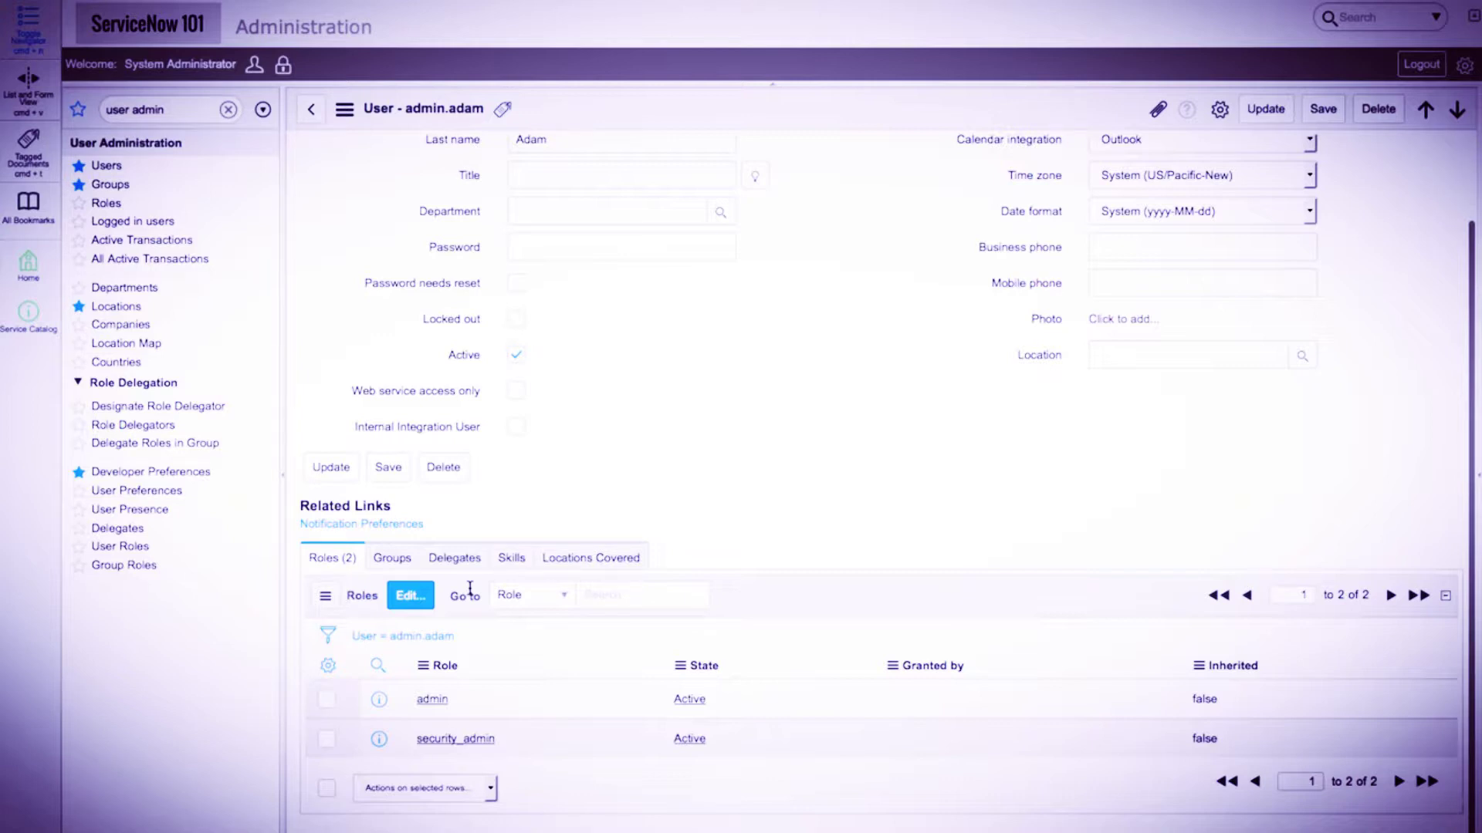
Step: Remove the admin and security_admin roles from the administrator test user's record and save the role list
{"action": "left_click", "coordinate": [423, 601]}
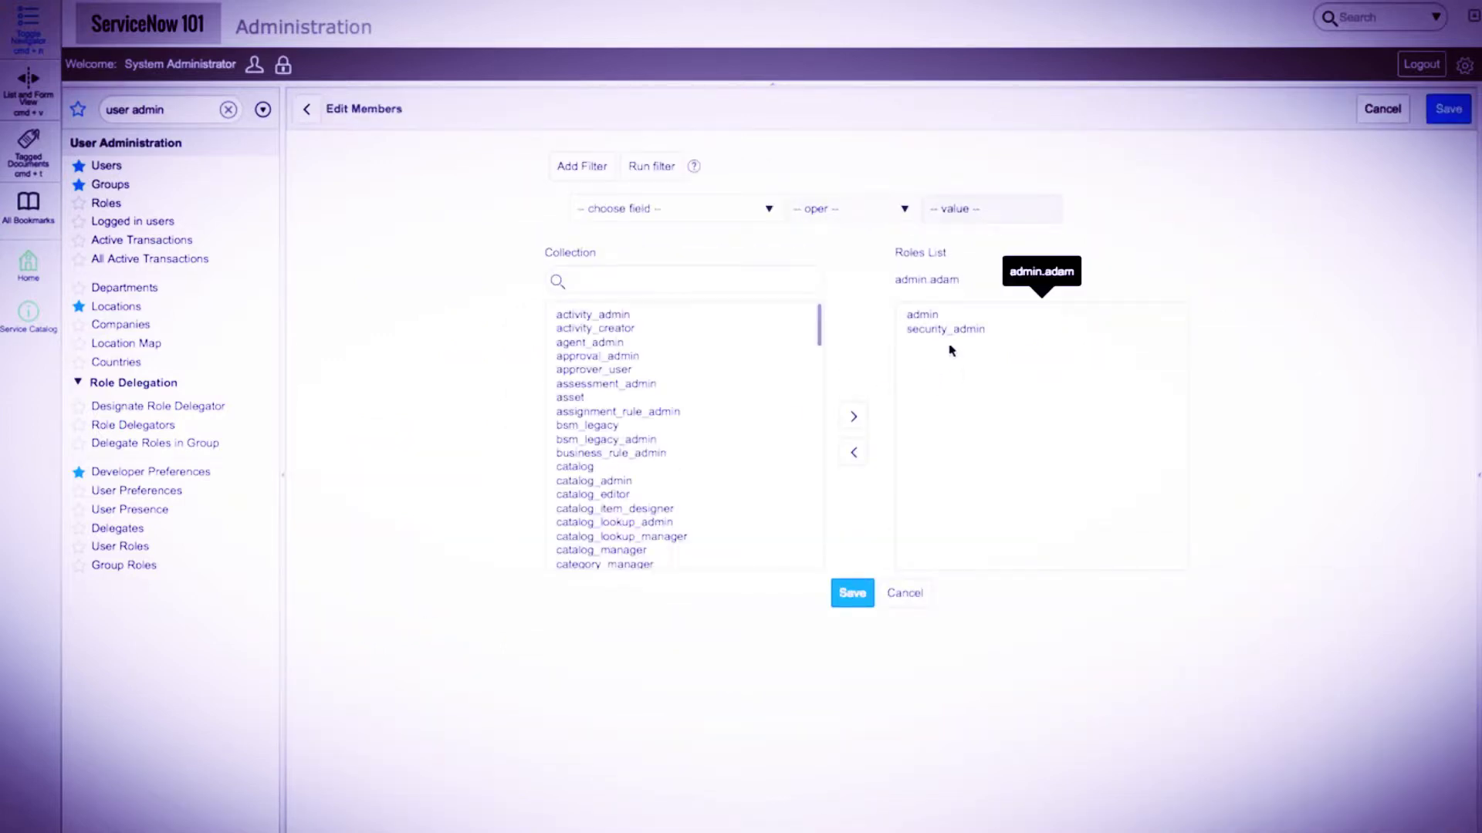
{"action": "left_click", "coordinate": [922, 314]}
{"action": "left_click", "coordinate": [946, 329], "text": "shift"}
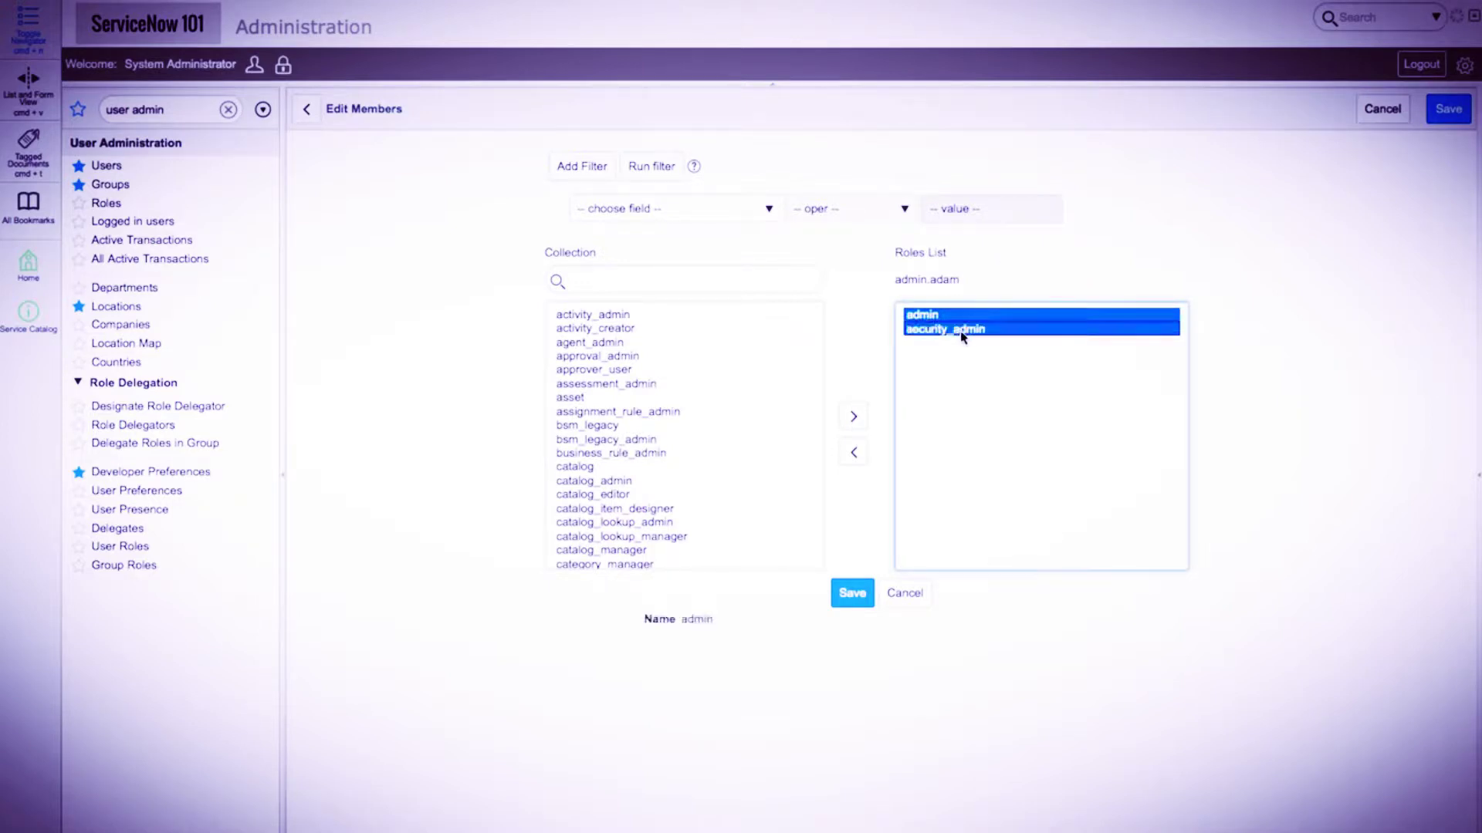
{"action": "left_click", "coordinate": [854, 455]}
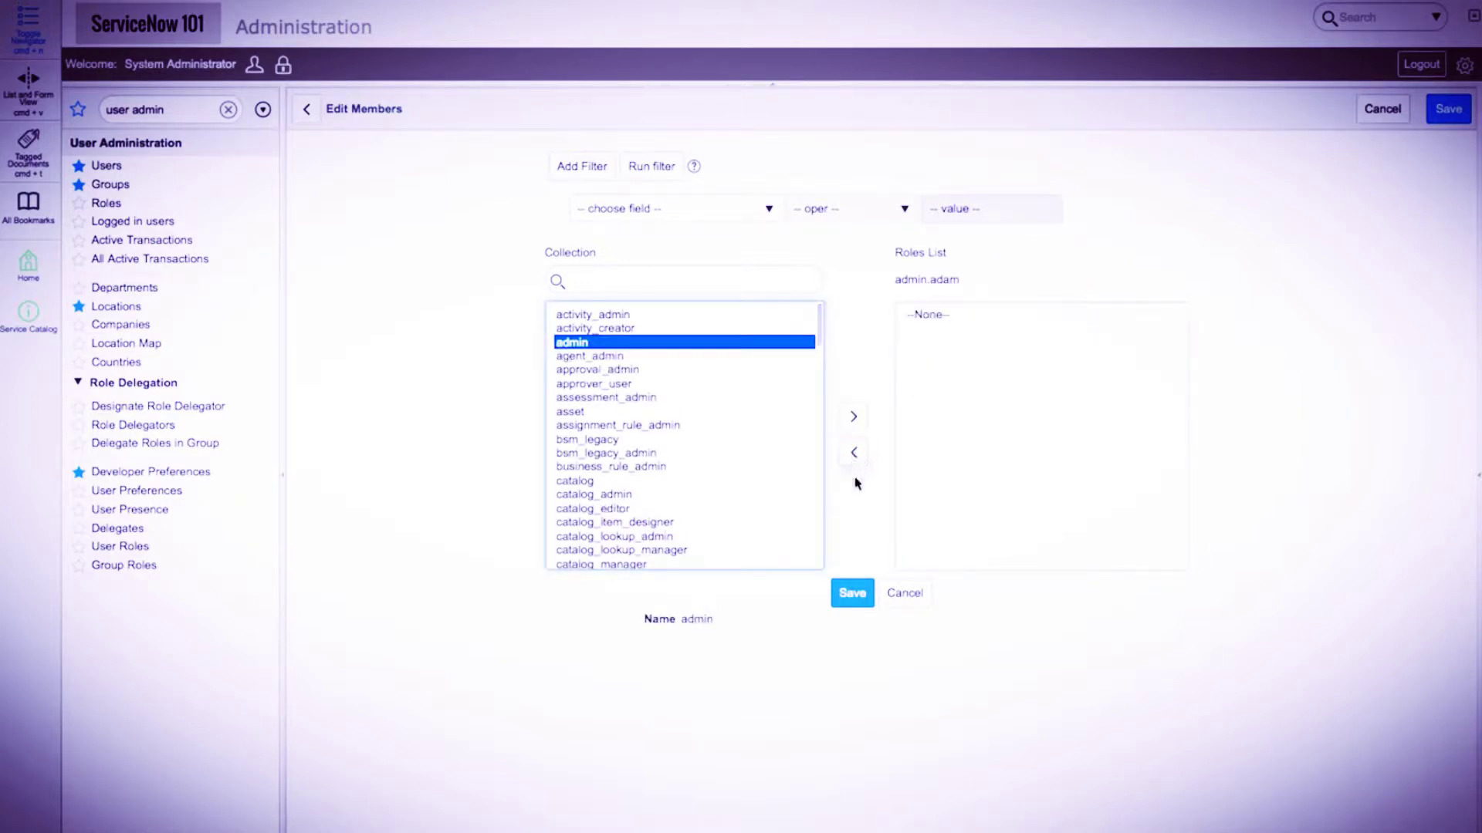
{"action": "left_click", "coordinate": [851, 596]}
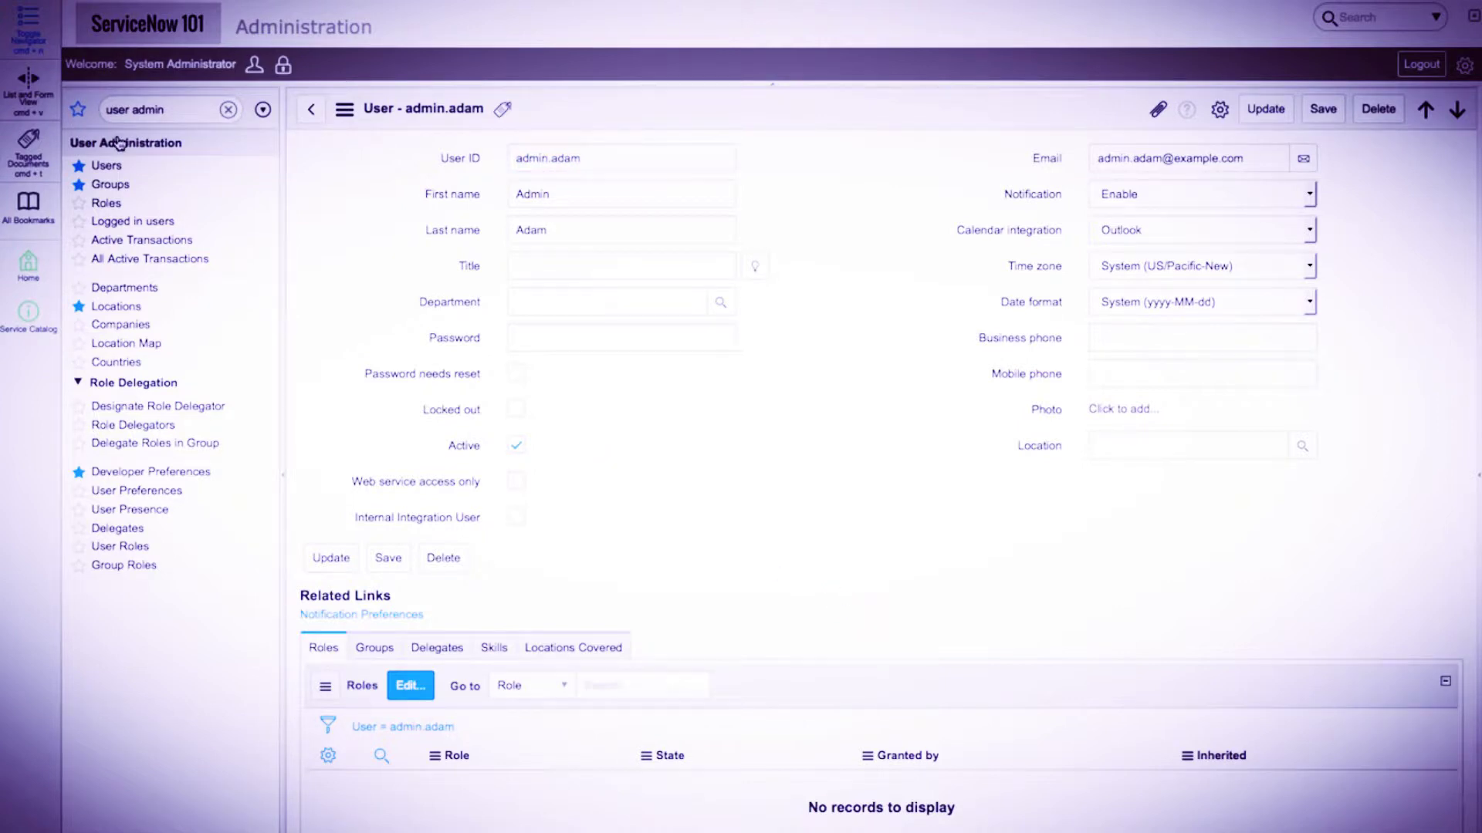
Step: Create and submit a new user group named Administrators
{"action": "left_click", "coordinate": [116, 186]}
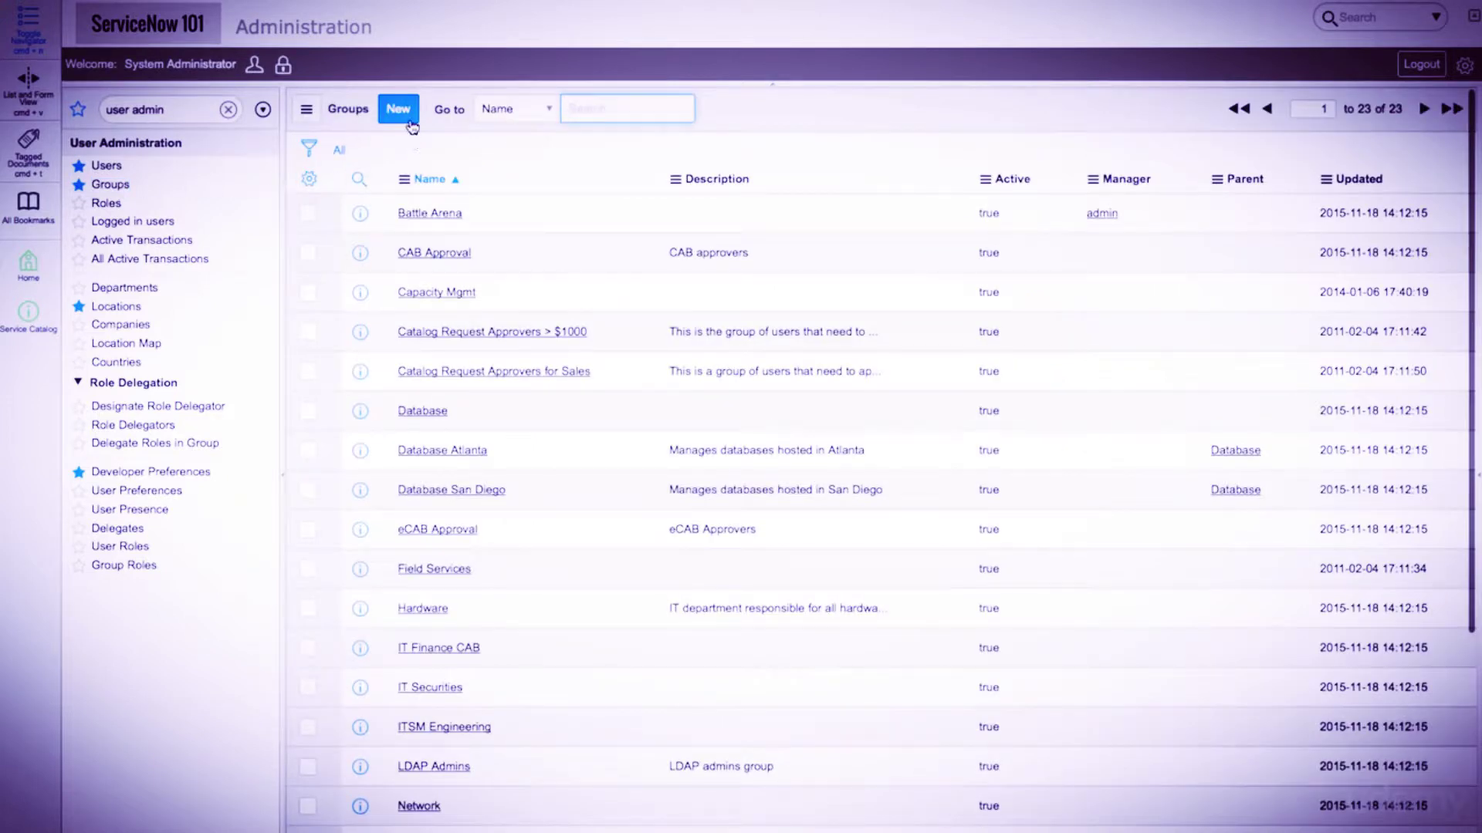
{"action": "left_click", "coordinate": [411, 124]}
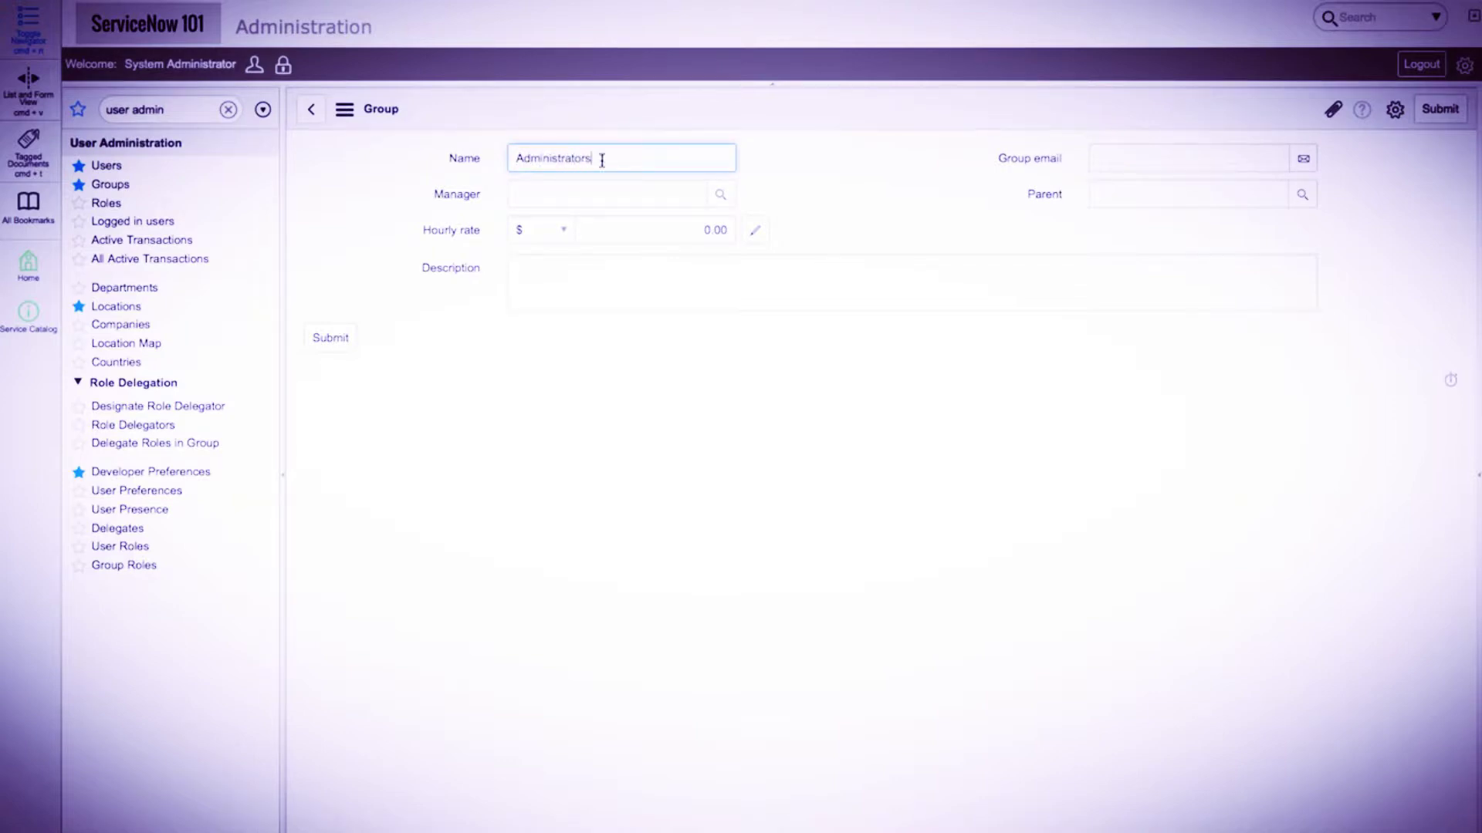
{"action": "left_click", "coordinate": [879, 232]}
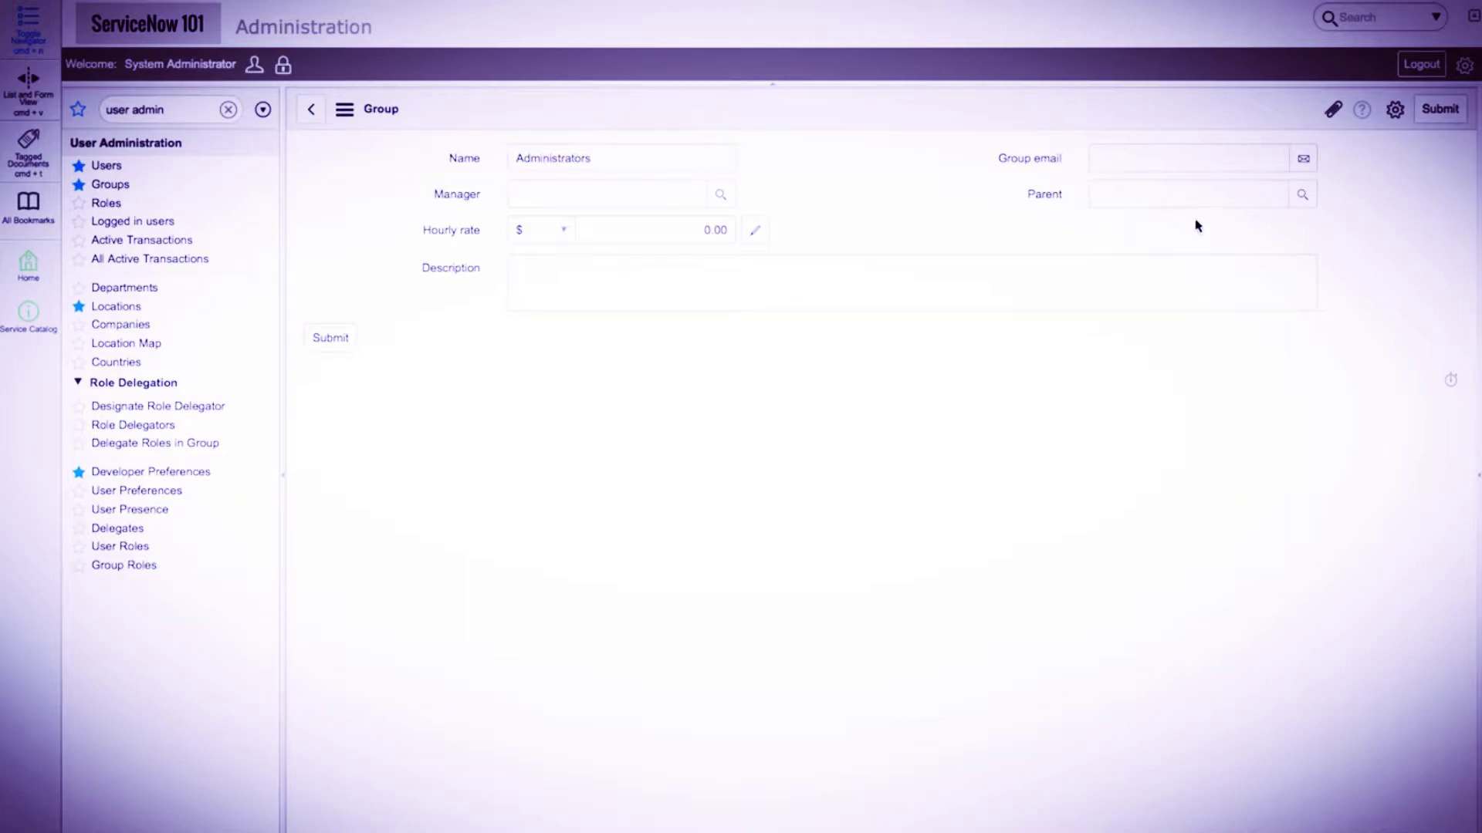
{"action": "left_click", "coordinate": [1440, 109]}
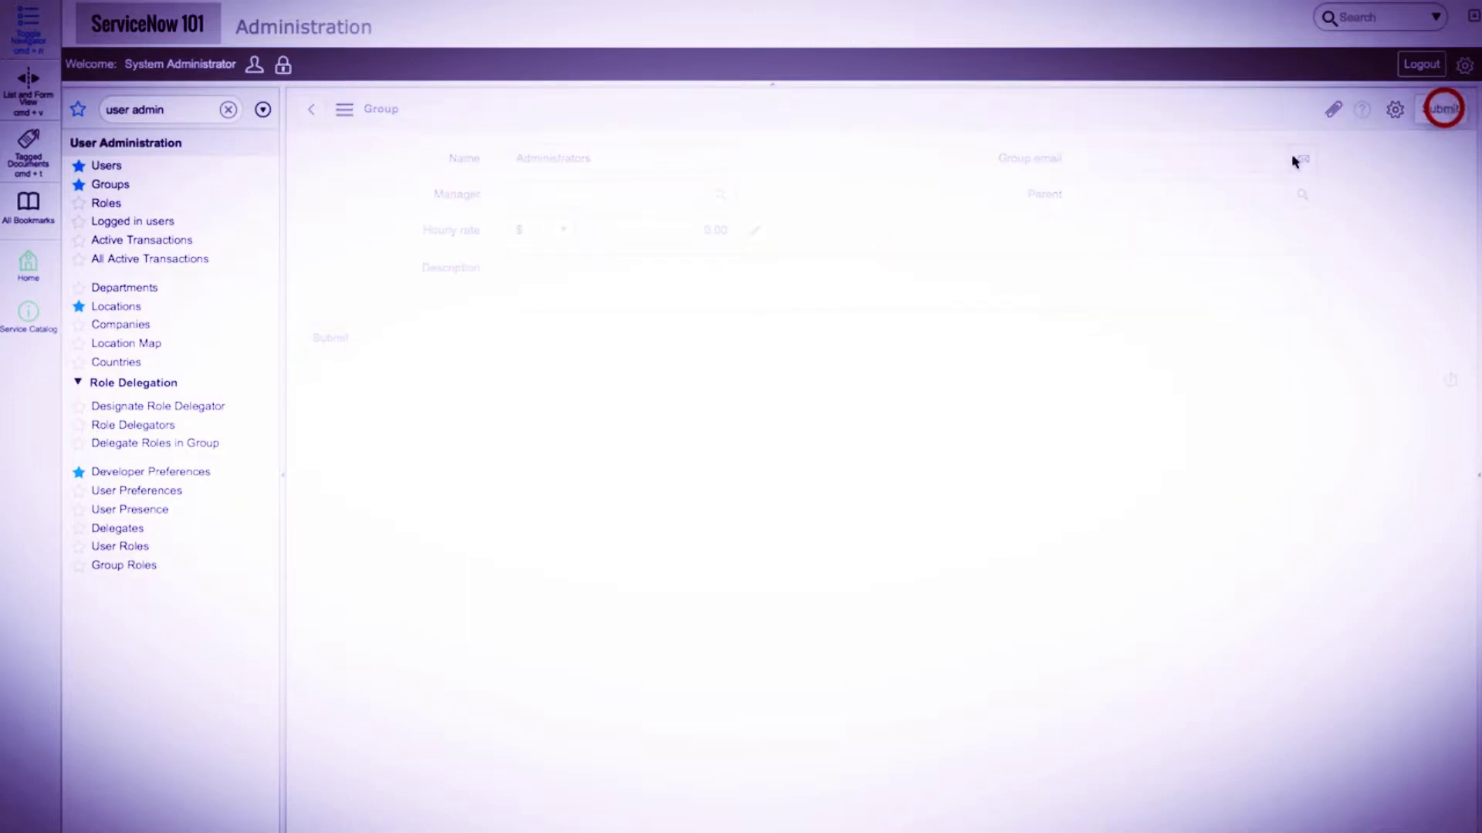
Step: Assign the admin and security_admin roles to the Administrators group and save the role list
{"action": "left_click", "coordinate": [360, 213]}
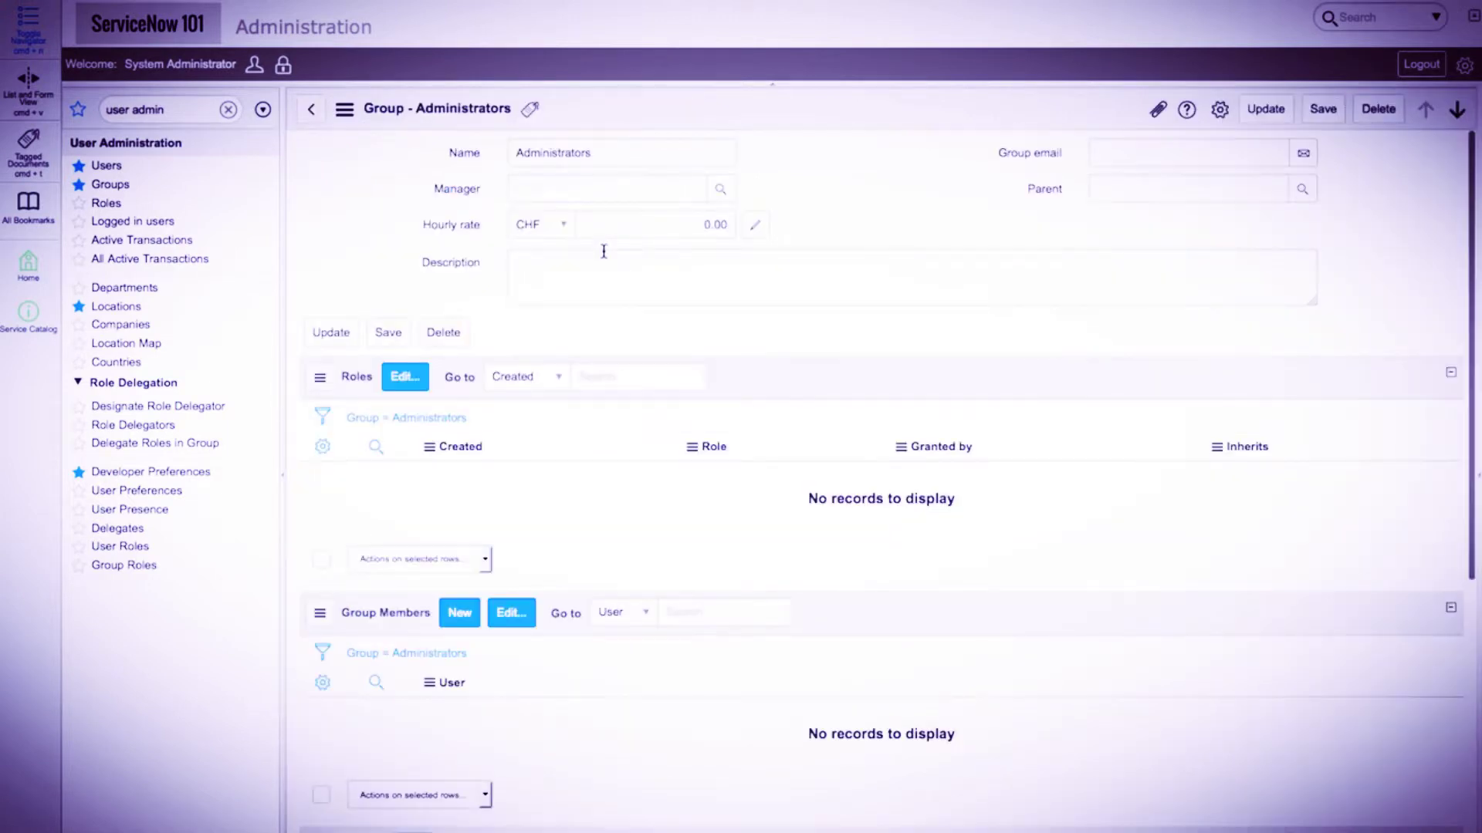
{"action": "left_click", "coordinate": [413, 421]}
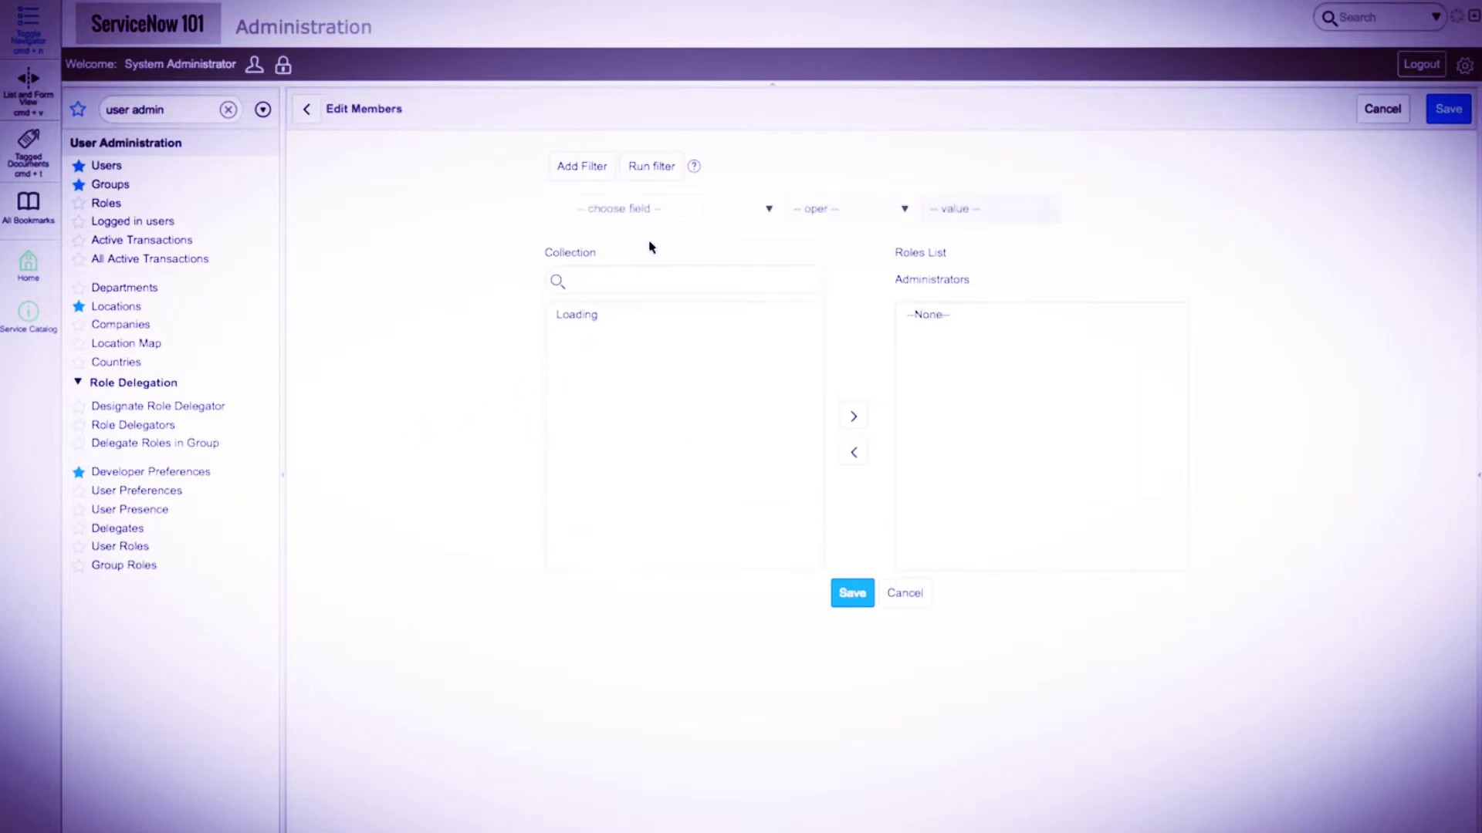
{"action": "left_click", "coordinate": [650, 283]}
{"action": "type", "text": "admin"}
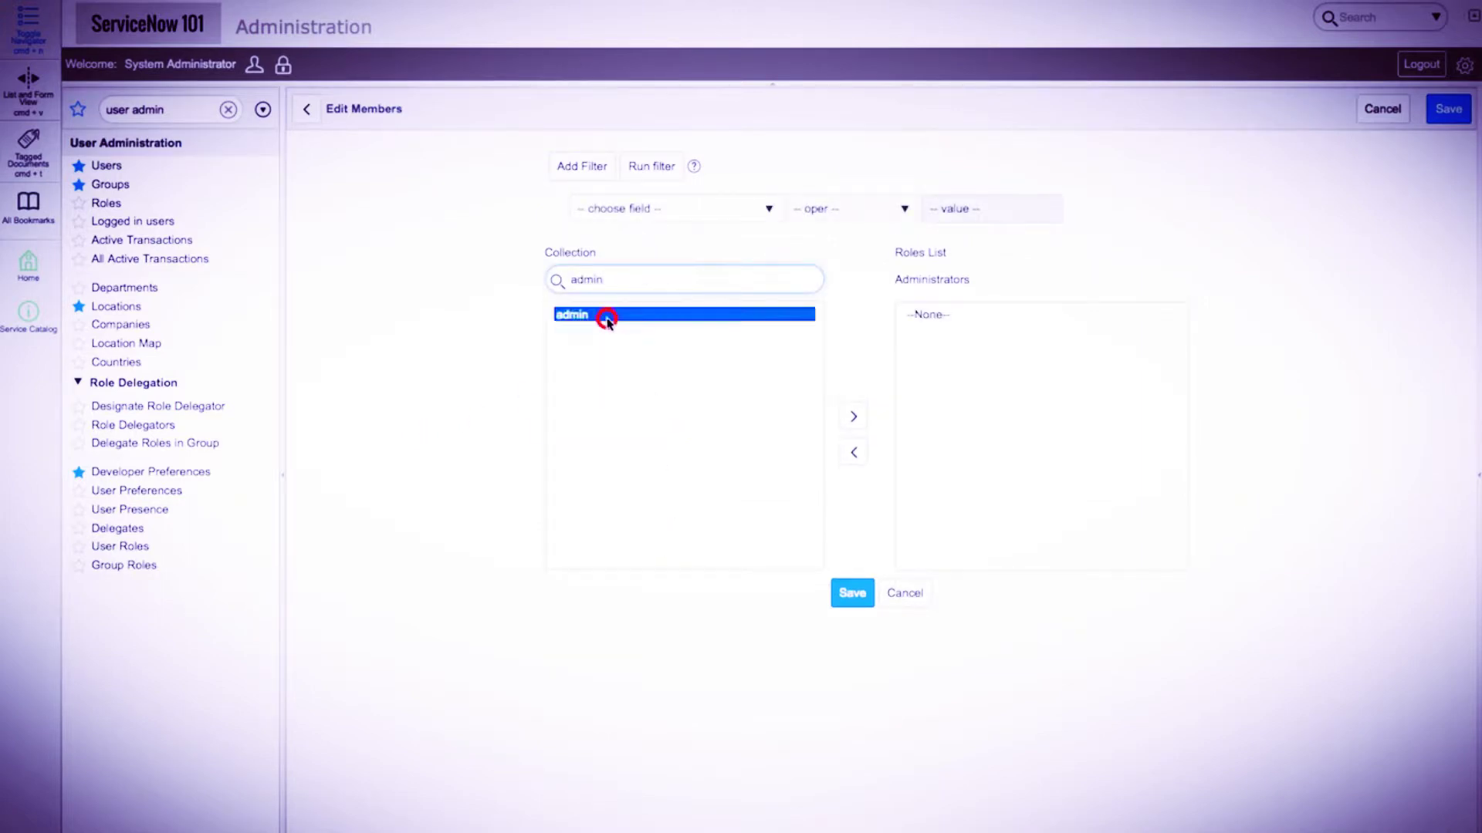
{"action": "double_click", "coordinate": [605, 316]}
{"action": "double_click", "coordinate": [590, 281]}
{"action": "type", "text": "security"}
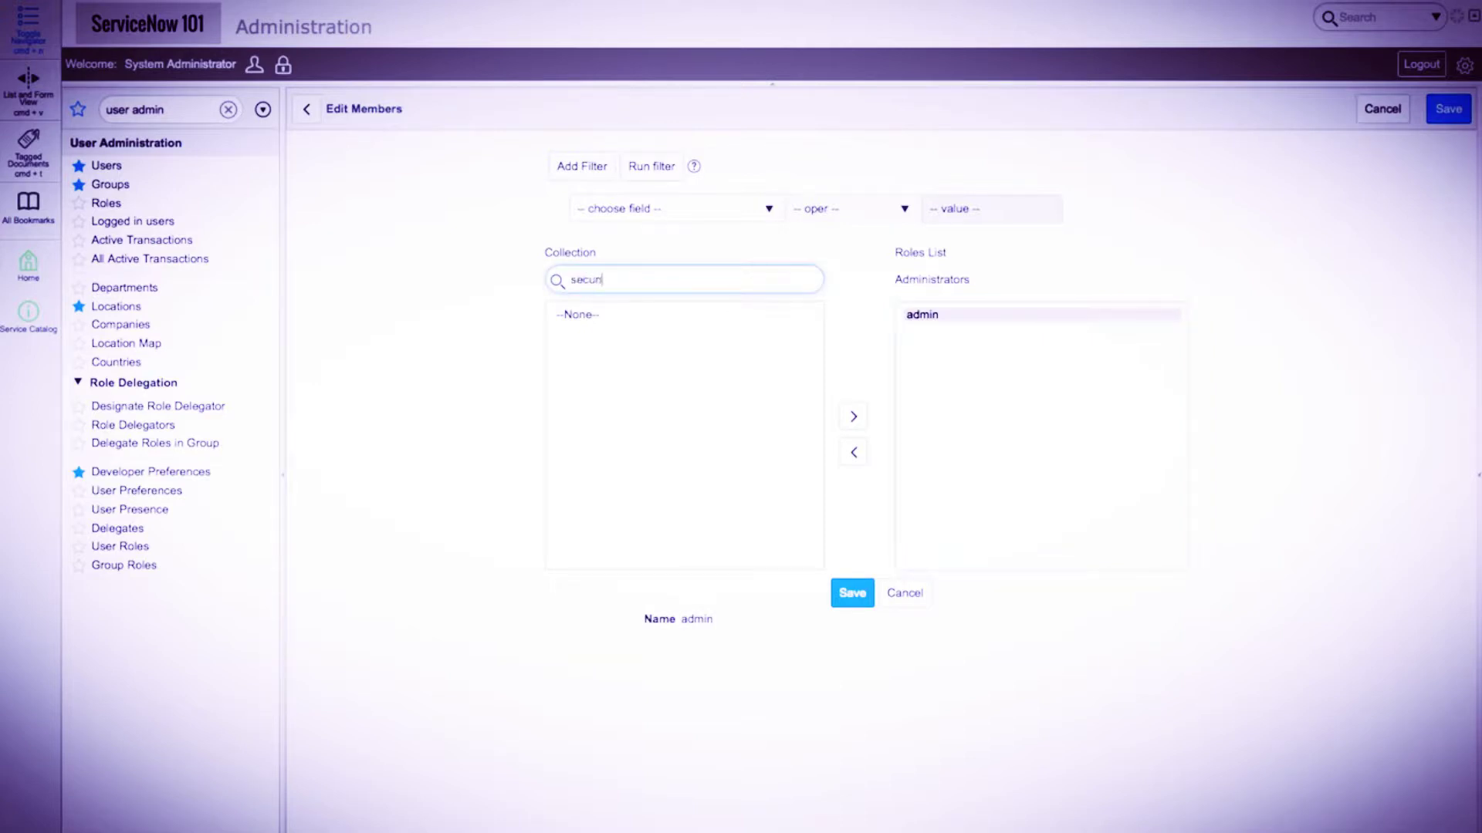
{"action": "double_click", "coordinate": [618, 315]}
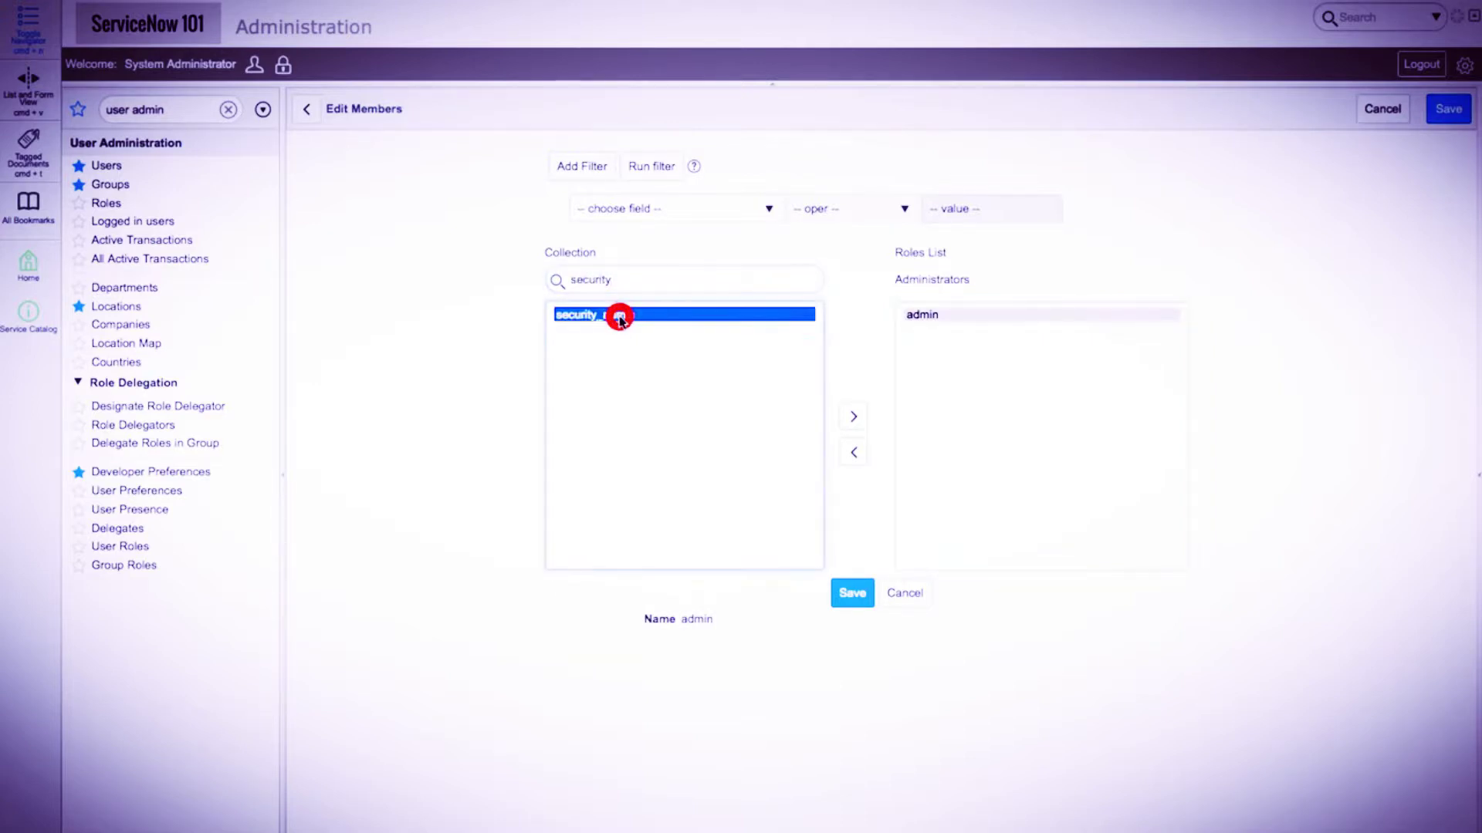
{"action": "left_click", "coordinate": [857, 601]}
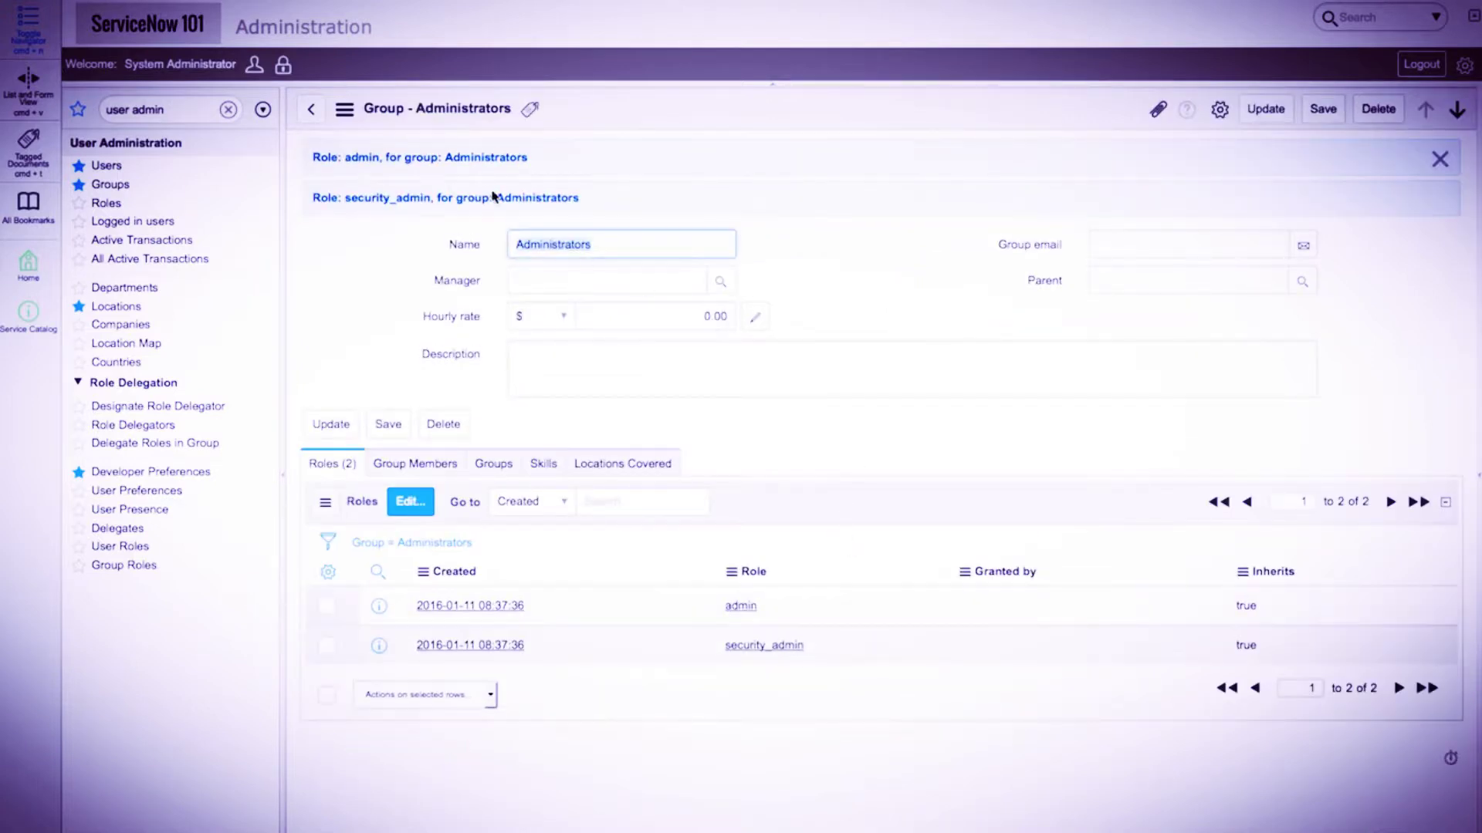
Step: Add the administrator test user as a member of the Administrators group and save the member list
{"action": "left_click", "coordinate": [374, 329]}
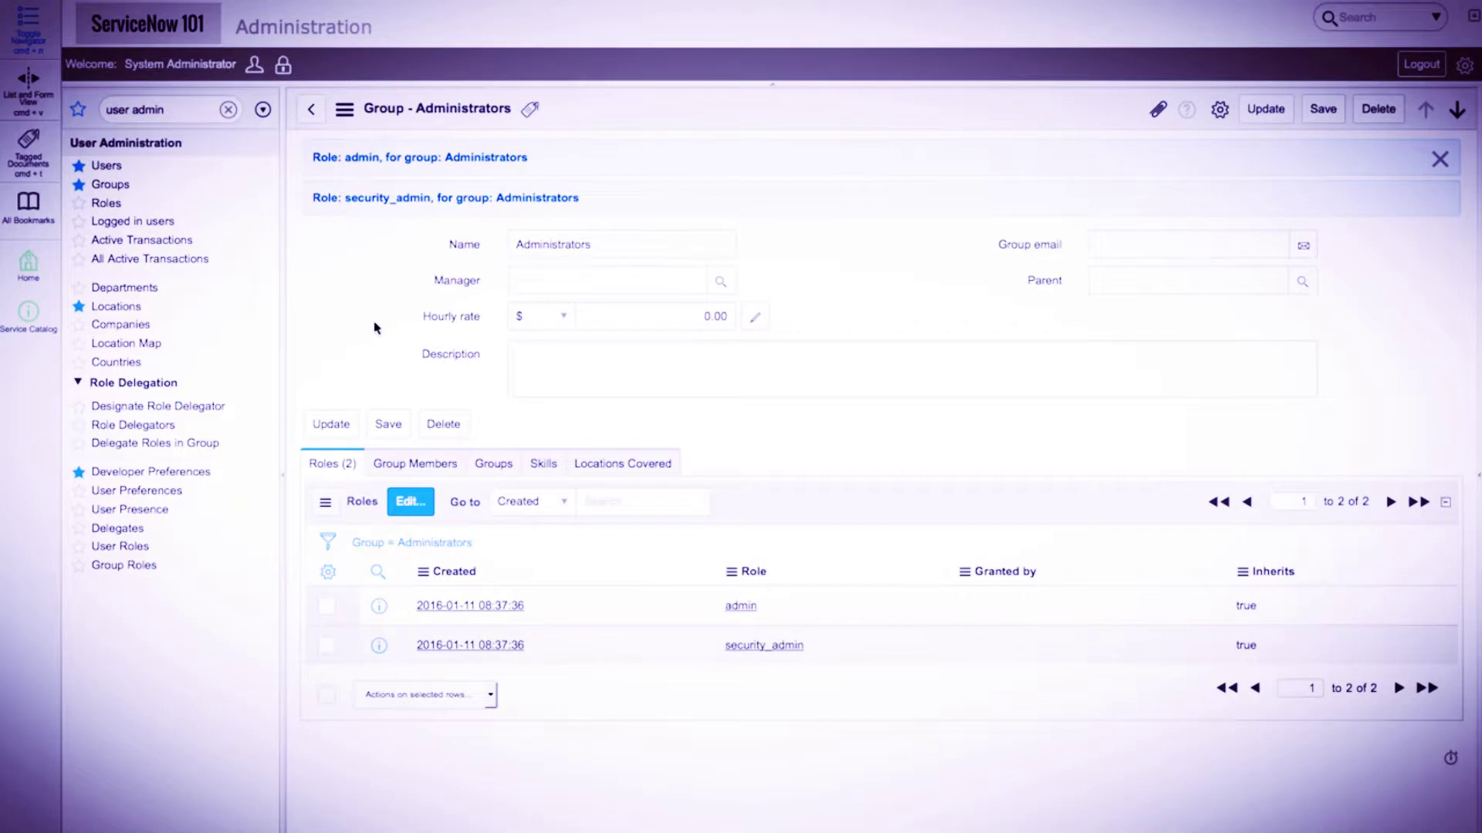
{"action": "left_click", "coordinate": [424, 473]}
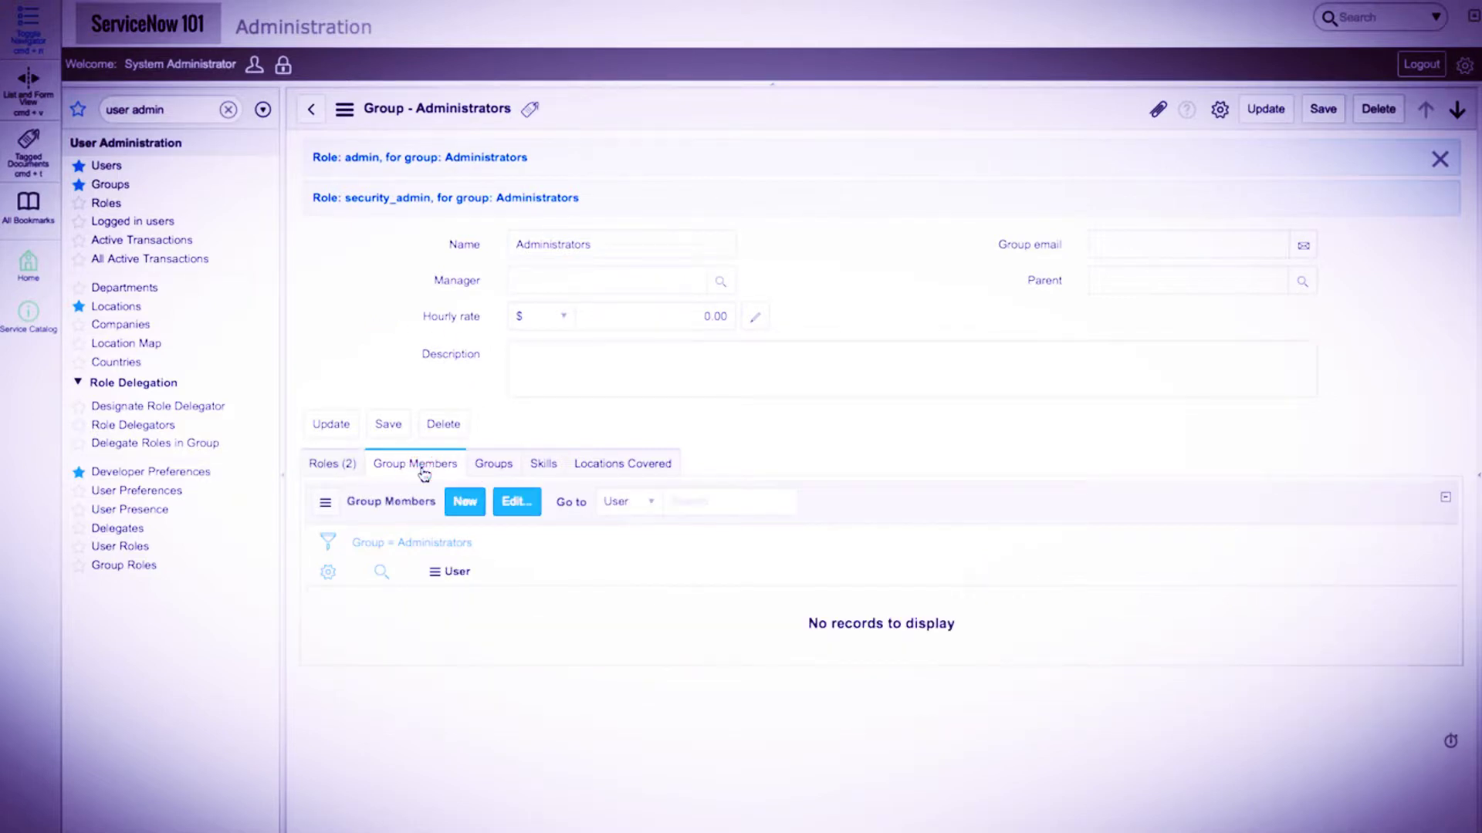
{"action": "left_click", "coordinate": [515, 502]}
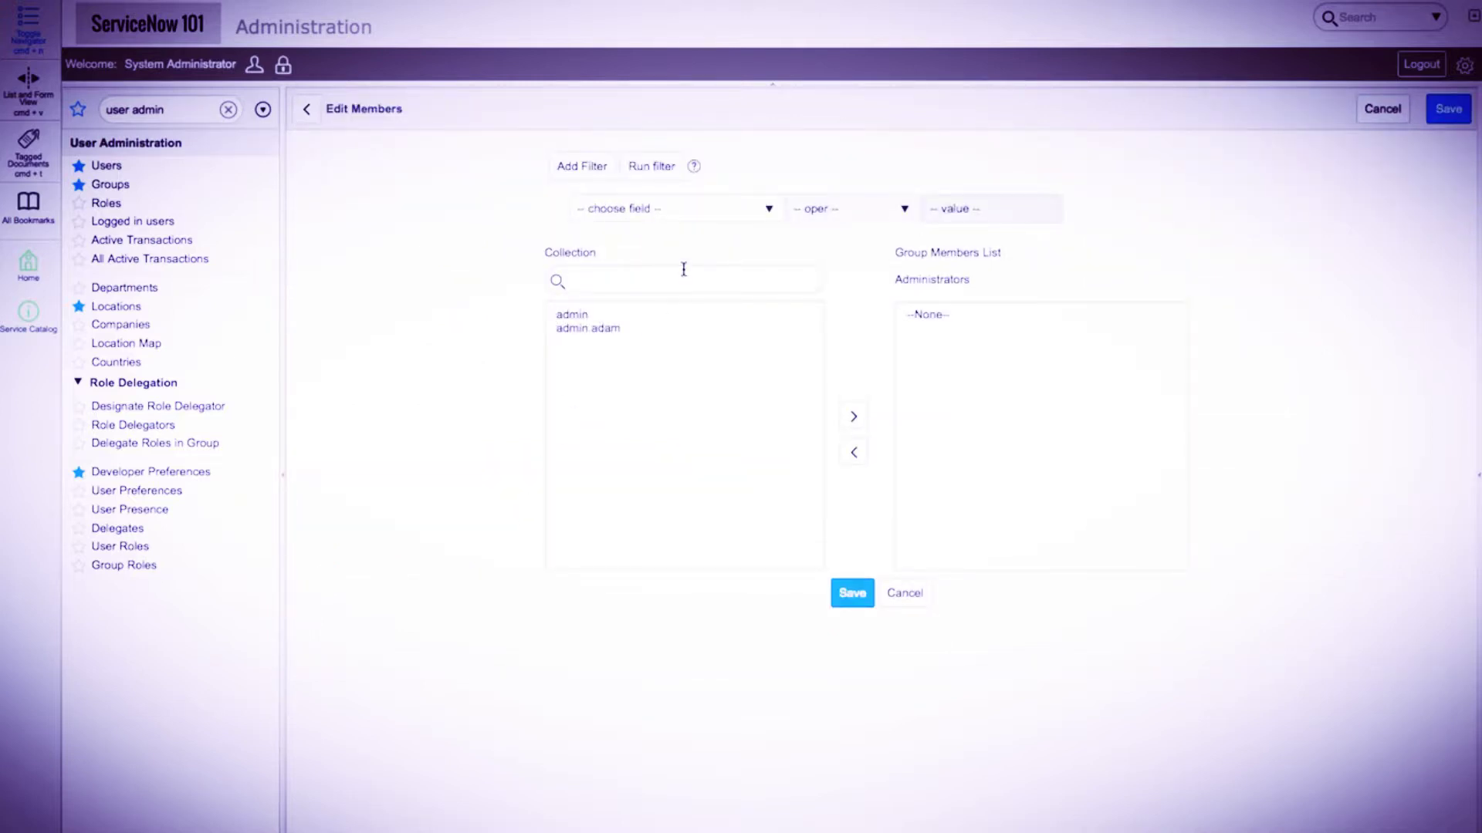
{"action": "double_click", "coordinate": [599, 327]}
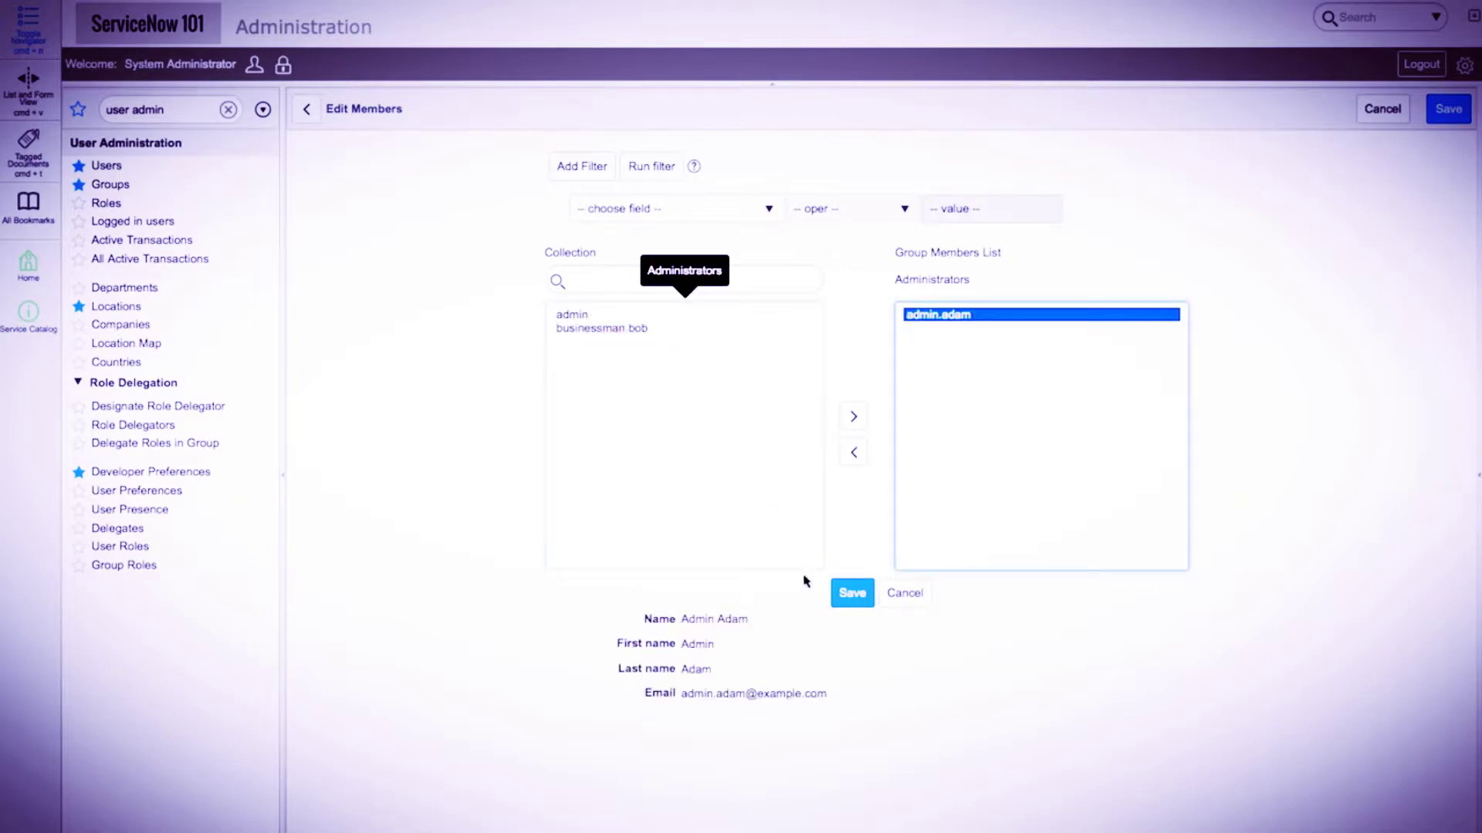
{"action": "left_click", "coordinate": [853, 594]}
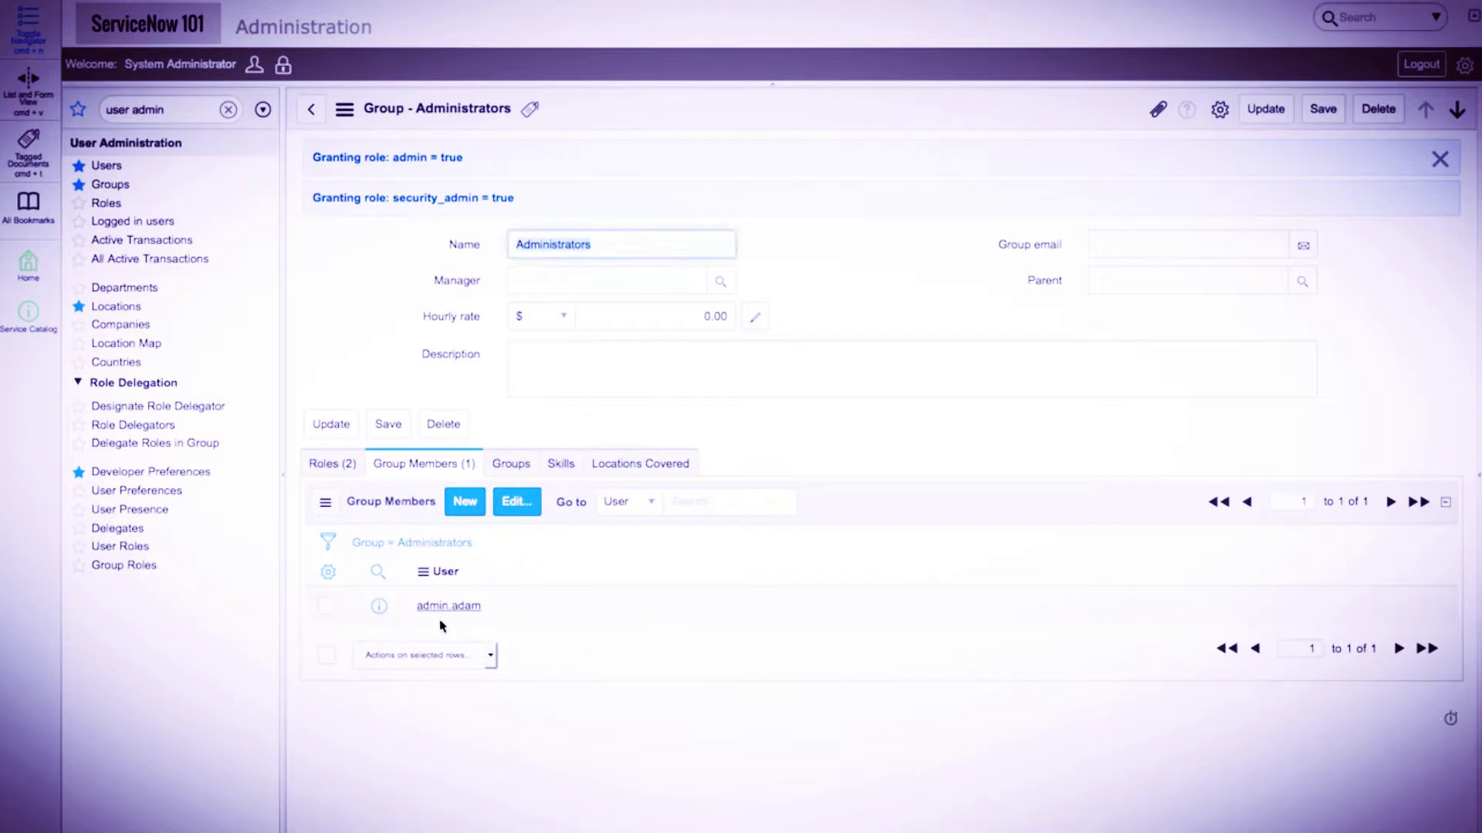
Step: Open the administrator test user's record from the Administrators group and review its roles and group memberships
{"action": "left_click", "coordinate": [456, 612]}
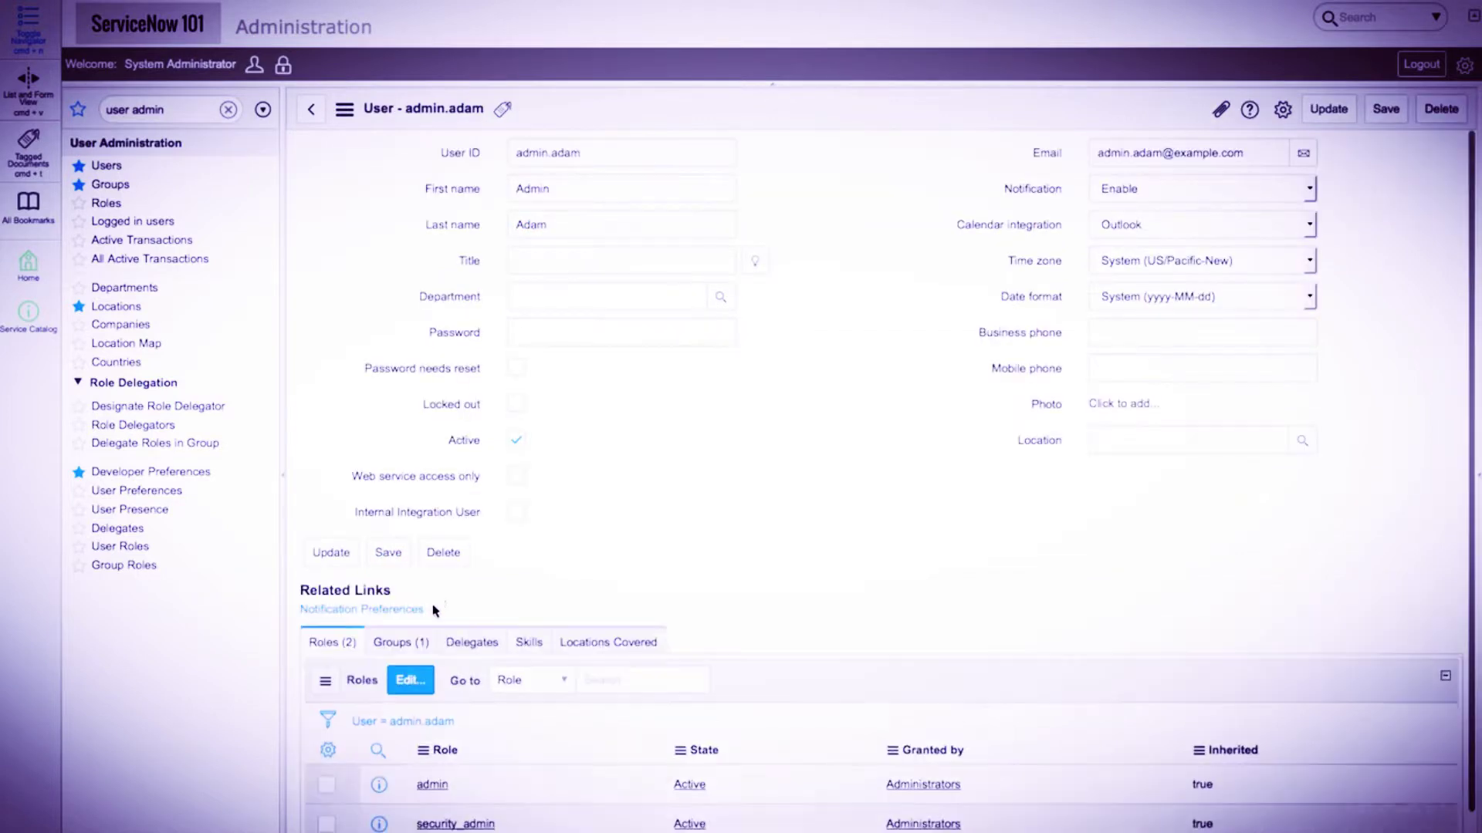
{"action": "scroll", "coordinate": [676, 594], "scroll_direction": "down", "scroll_amount": 1}
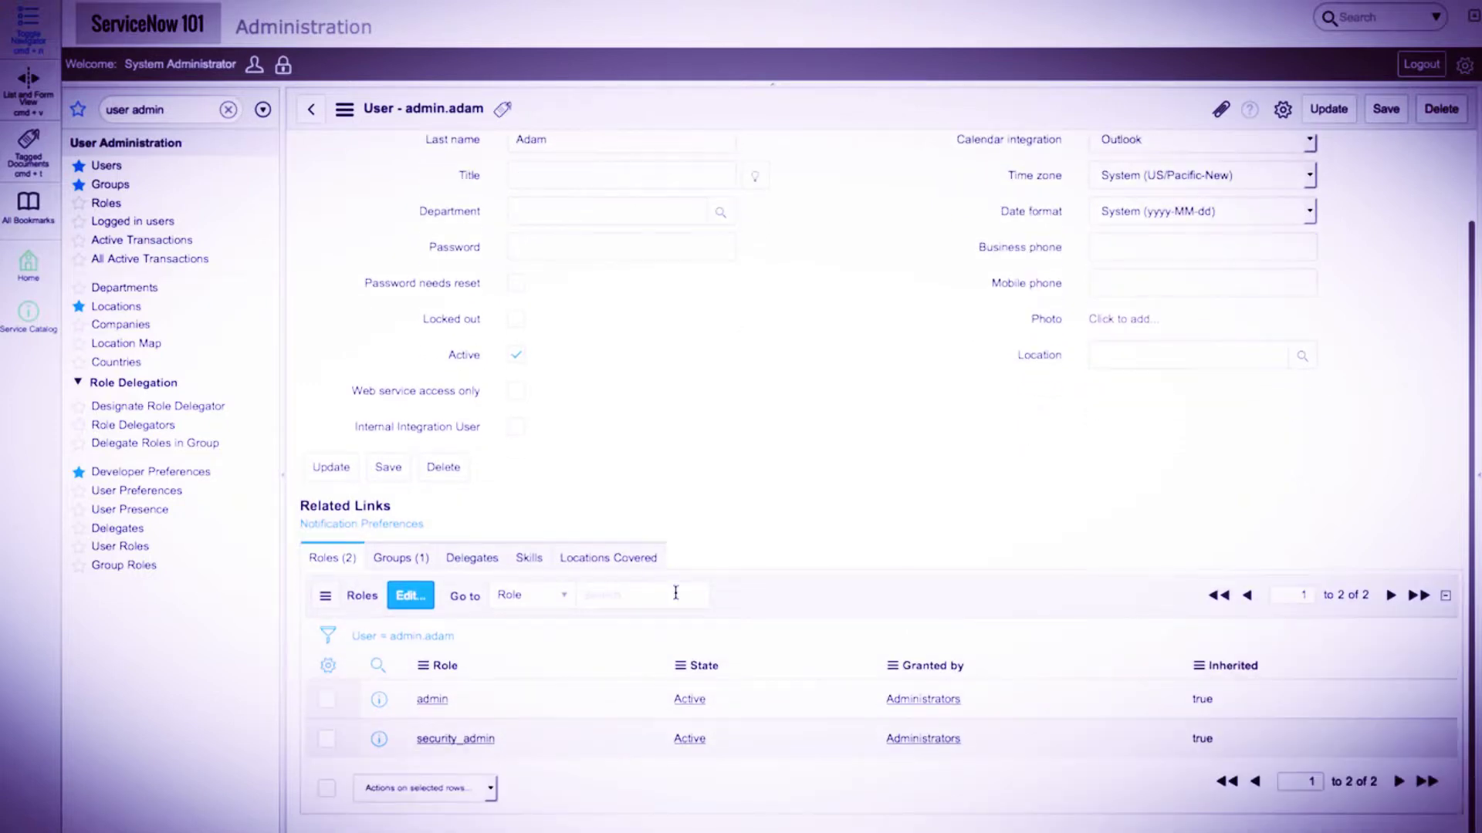
{"action": "left_click", "coordinate": [399, 565]}
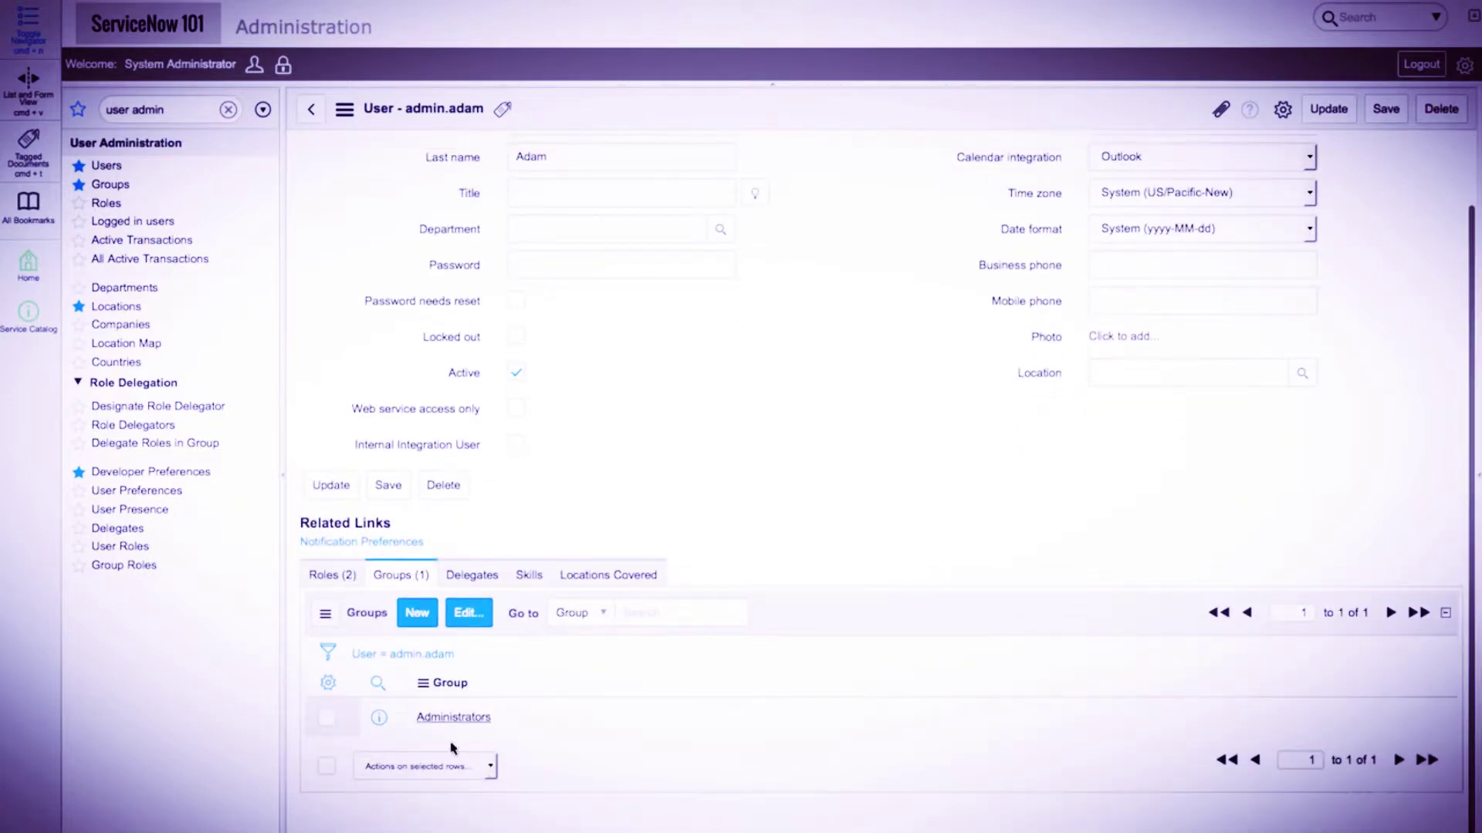
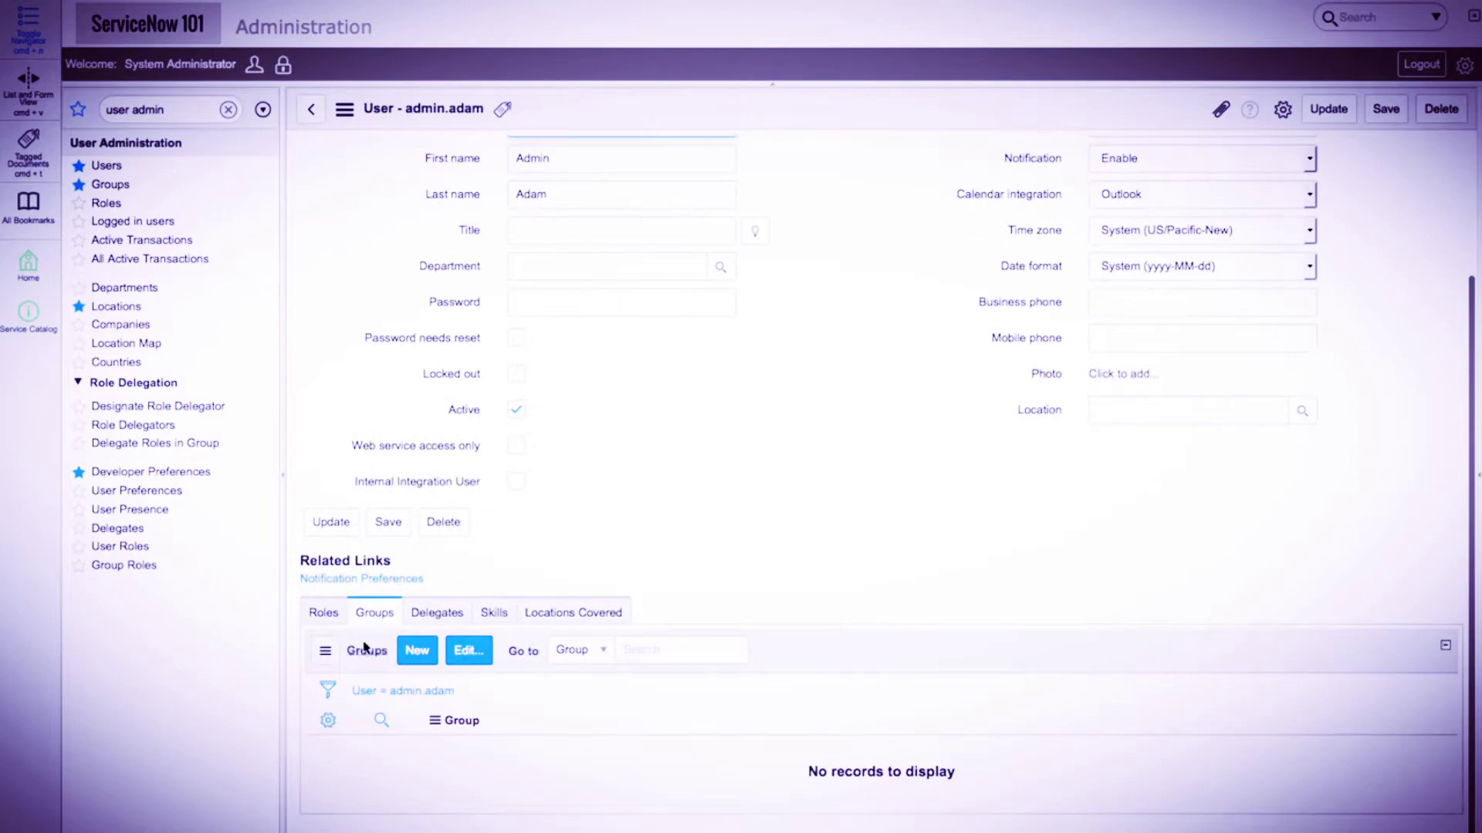
Step: Check the administrator test user's role list, then add the user to the Administrators group from the user record and save
{"action": "left_click", "coordinate": [318, 613]}
{"action": "left_click", "coordinate": [791, 587]}
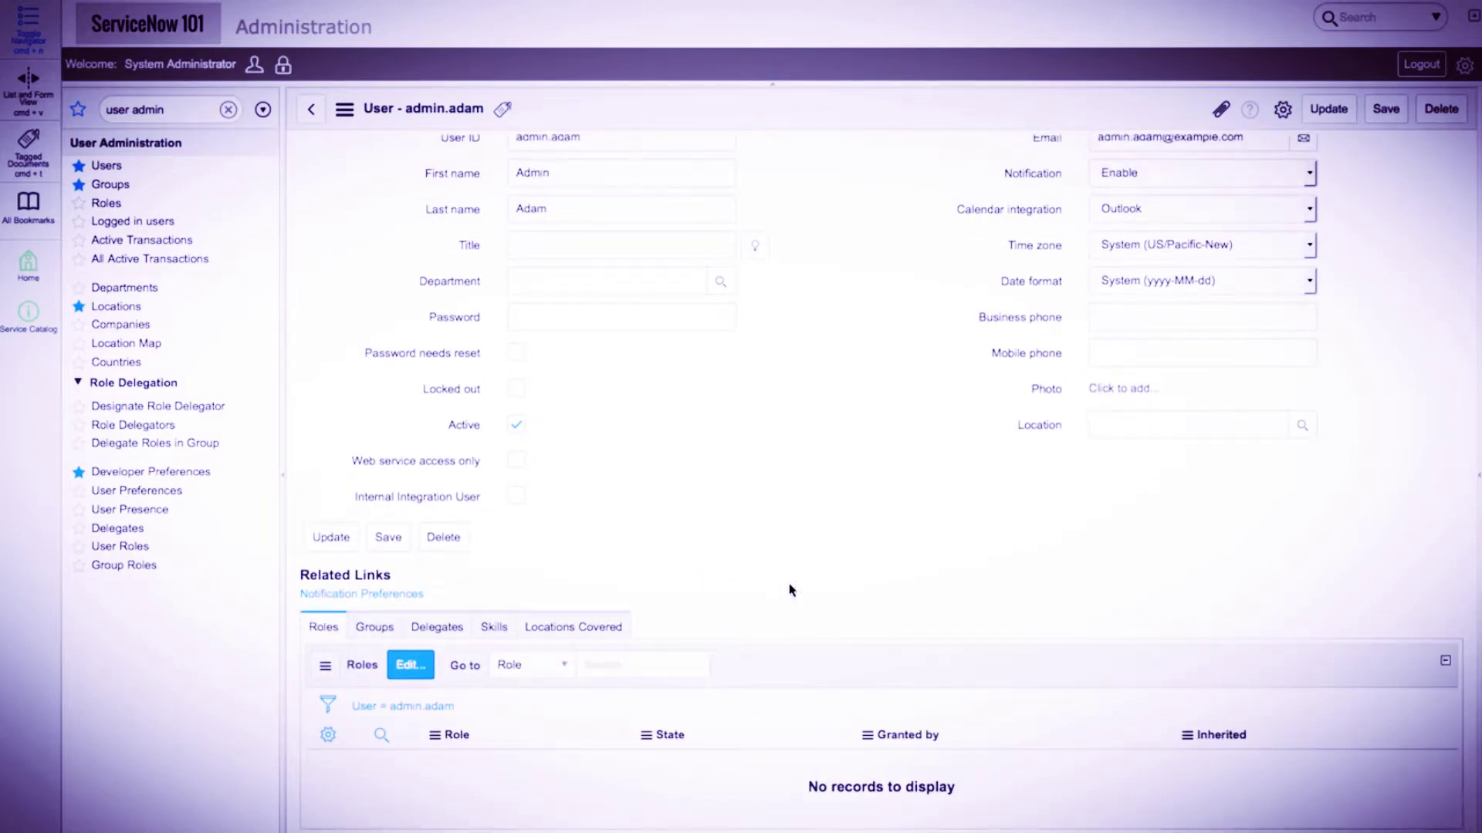
{"action": "left_click", "coordinate": [375, 627]}
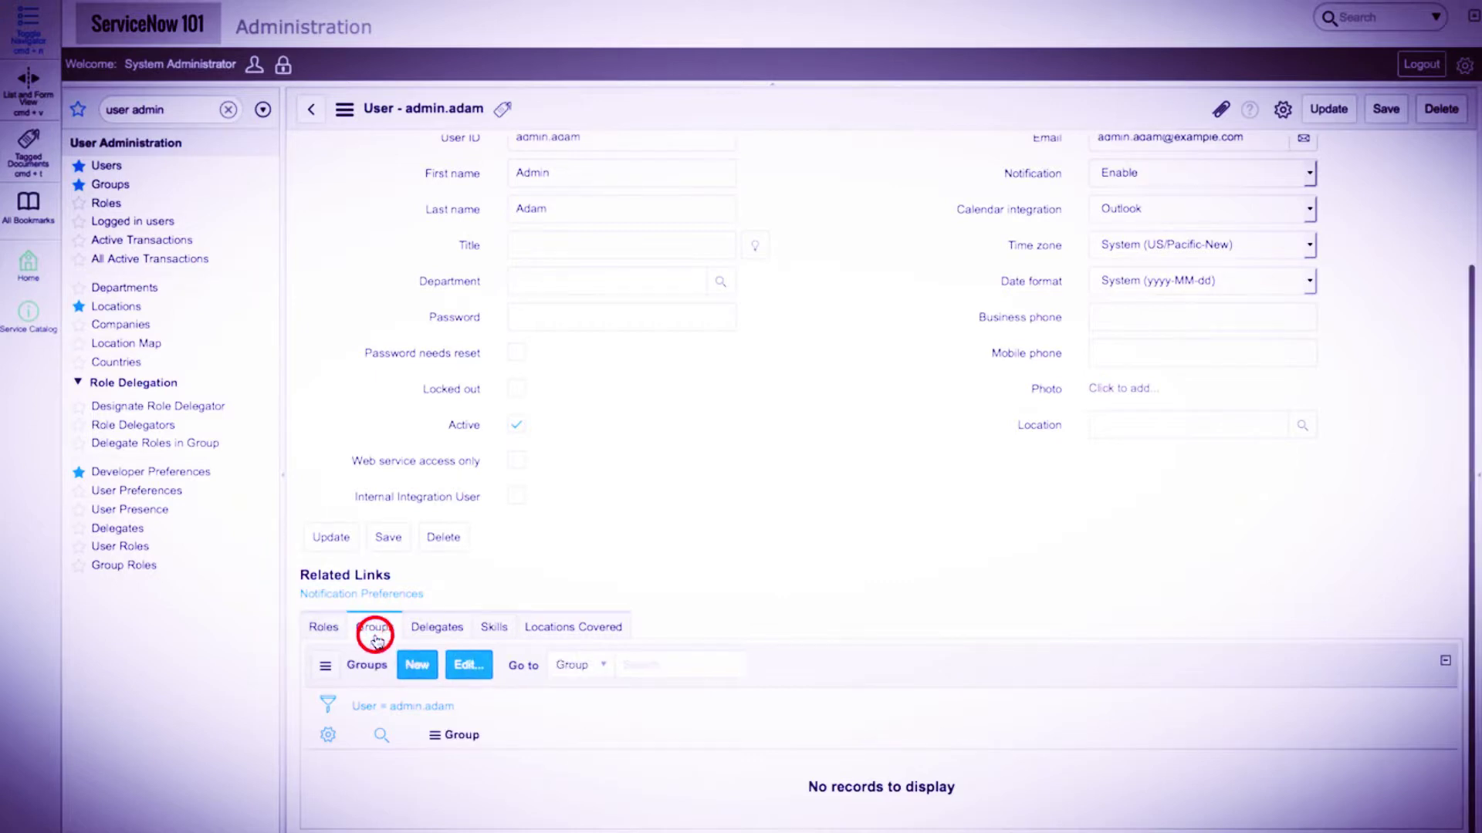
{"action": "left_click", "coordinate": [474, 675]}
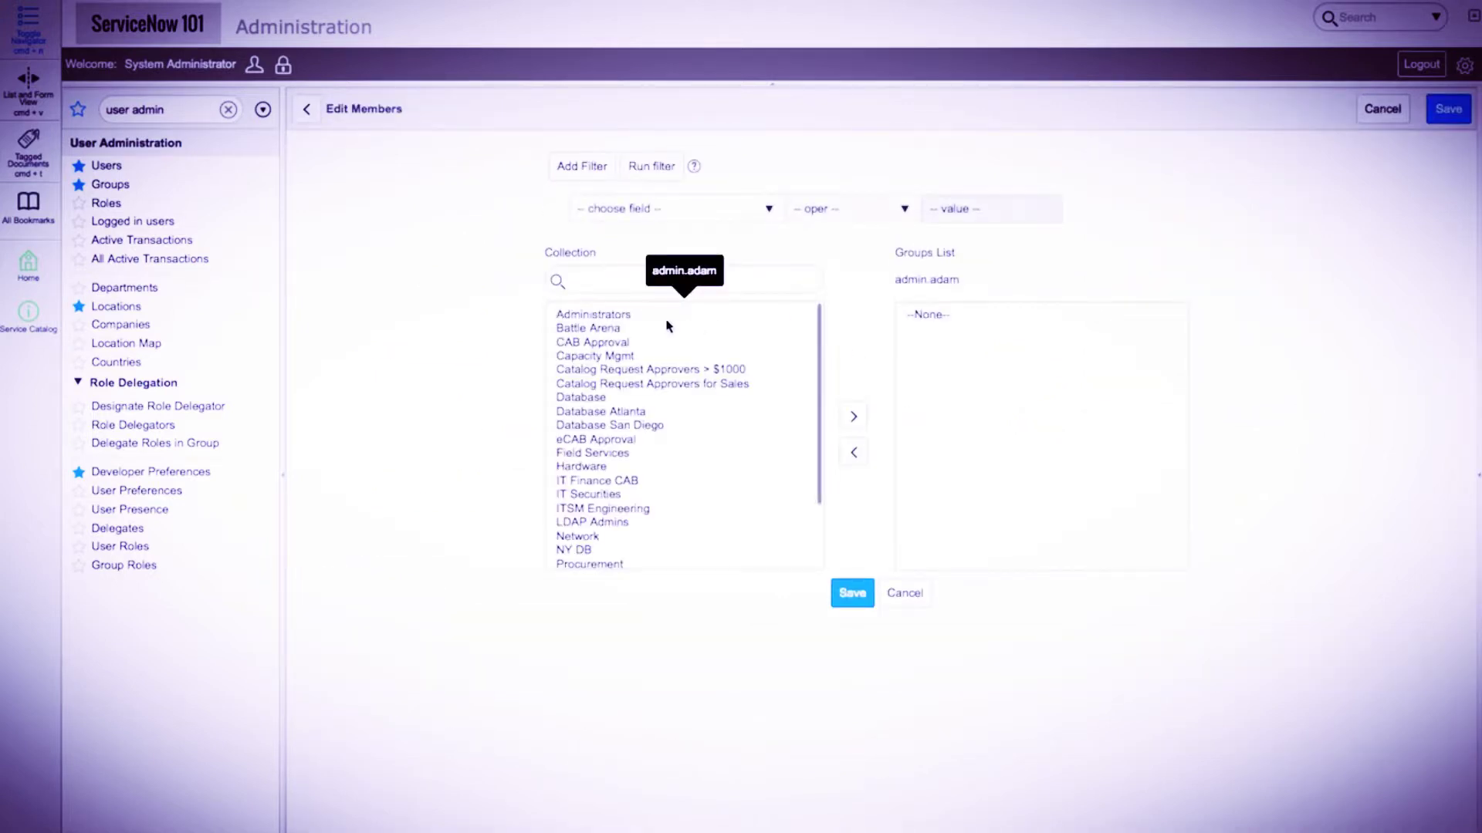
{"action": "left_click", "coordinate": [663, 315]}
{"action": "double_click", "coordinate": [662, 315]}
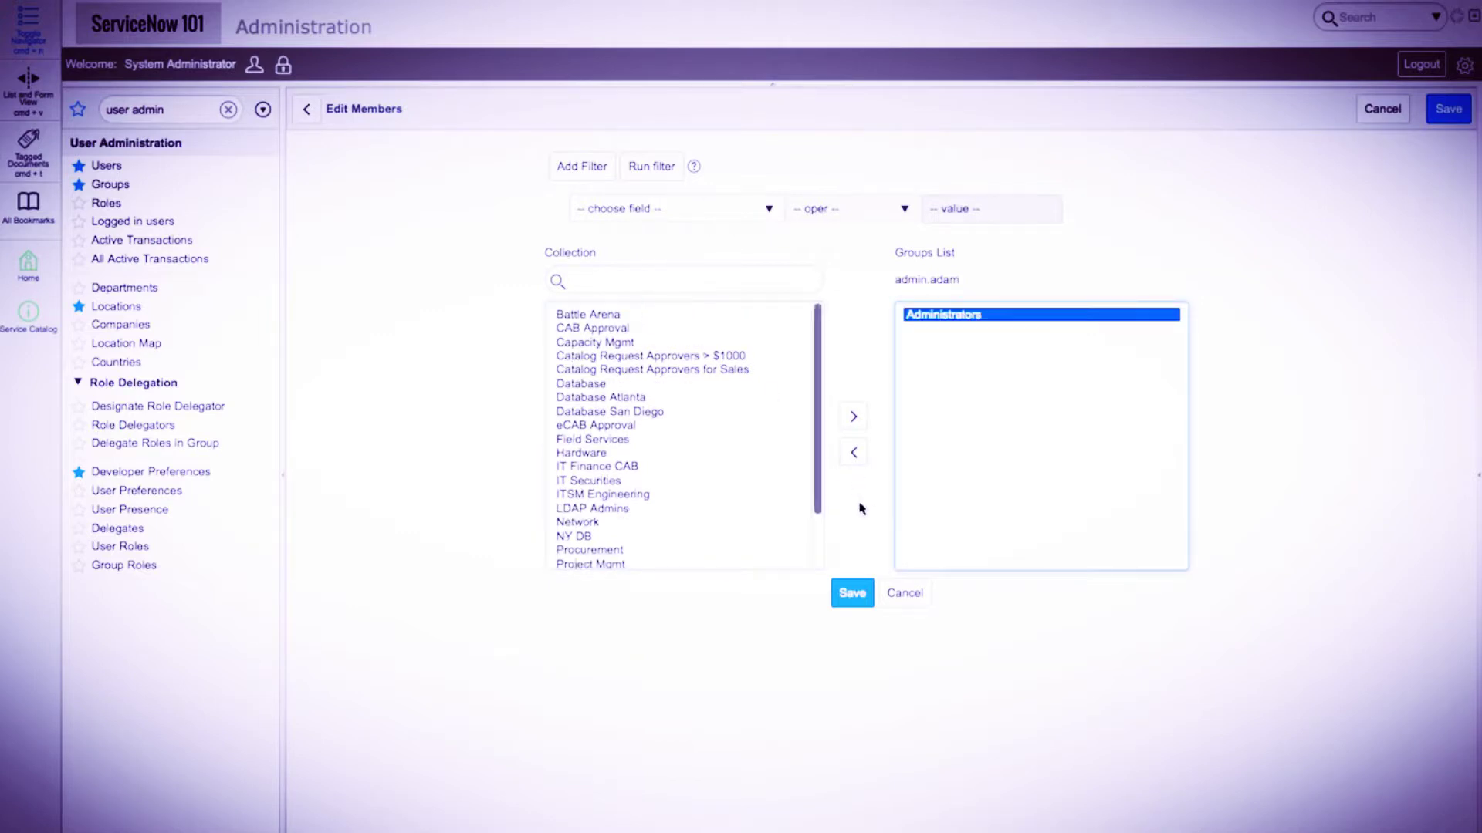
{"action": "left_click", "coordinate": [861, 596]}
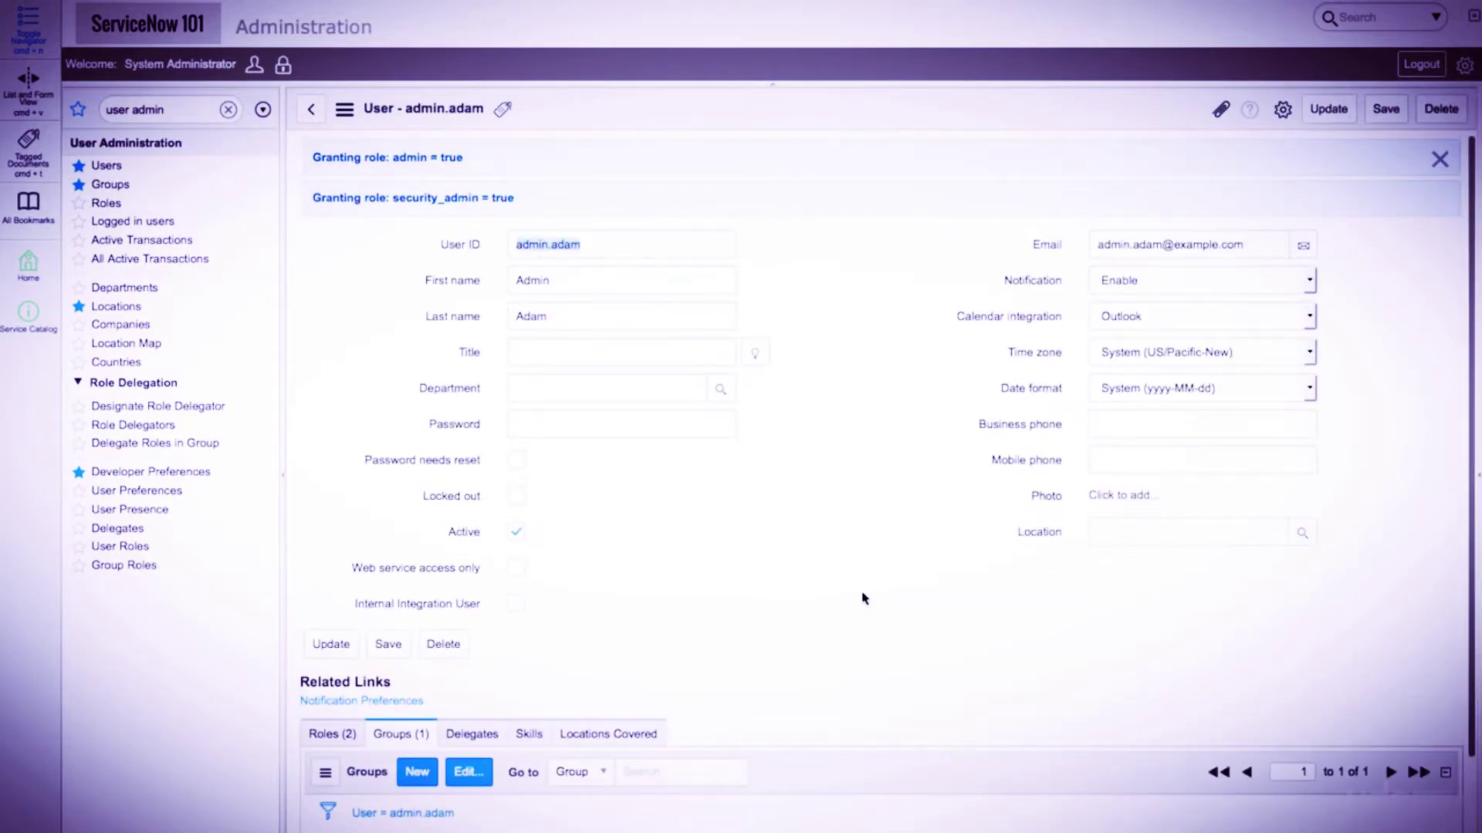
Step: Start a new delegate record for the administrator test user and select the business test user as the delegate
{"action": "left_click", "coordinate": [472, 597]}
{"action": "left_click", "coordinate": [432, 662]}
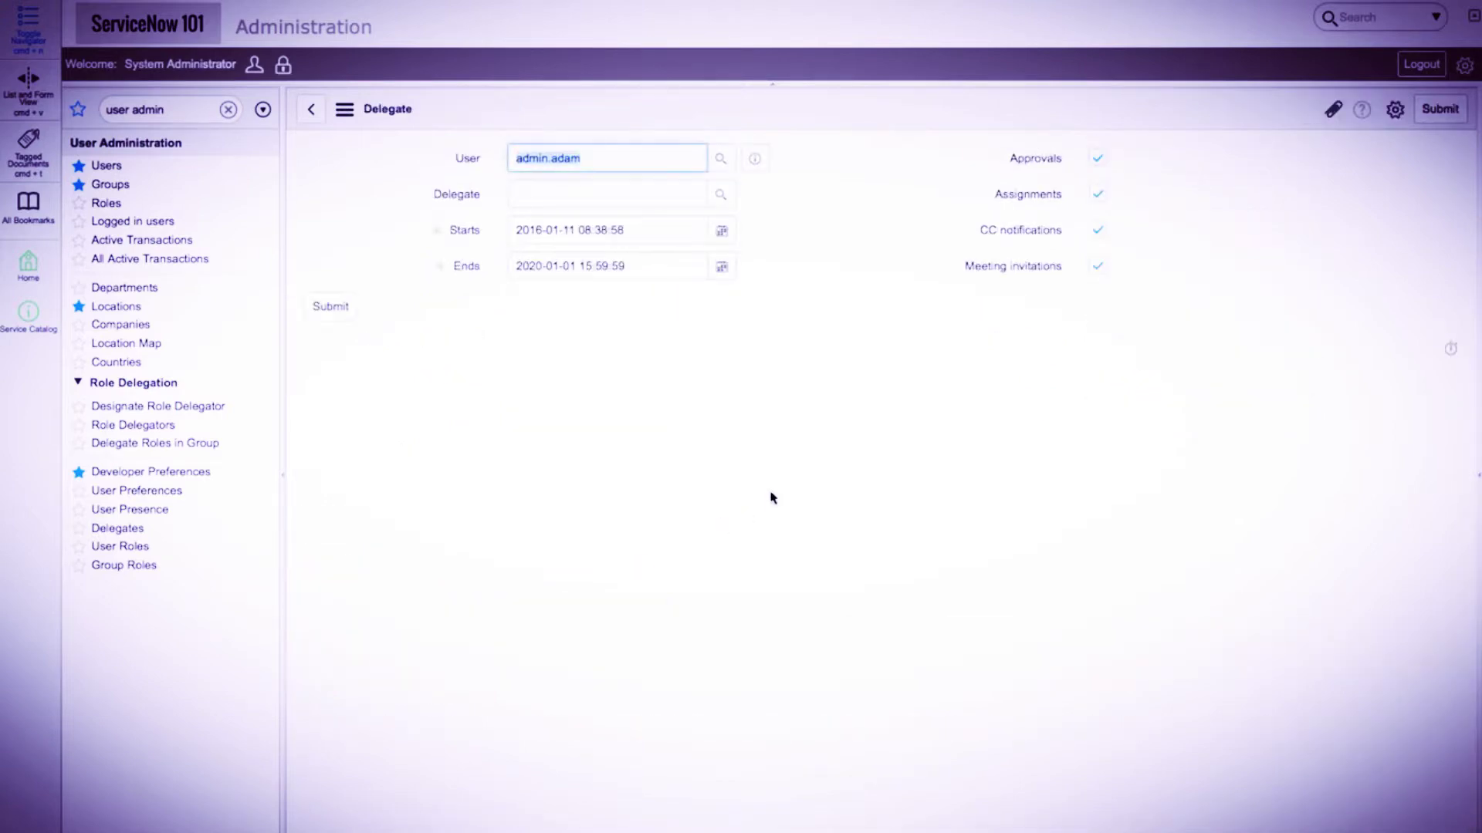
{"action": "left_click", "coordinate": [627, 191]}
{"action": "type", "text": "business"}
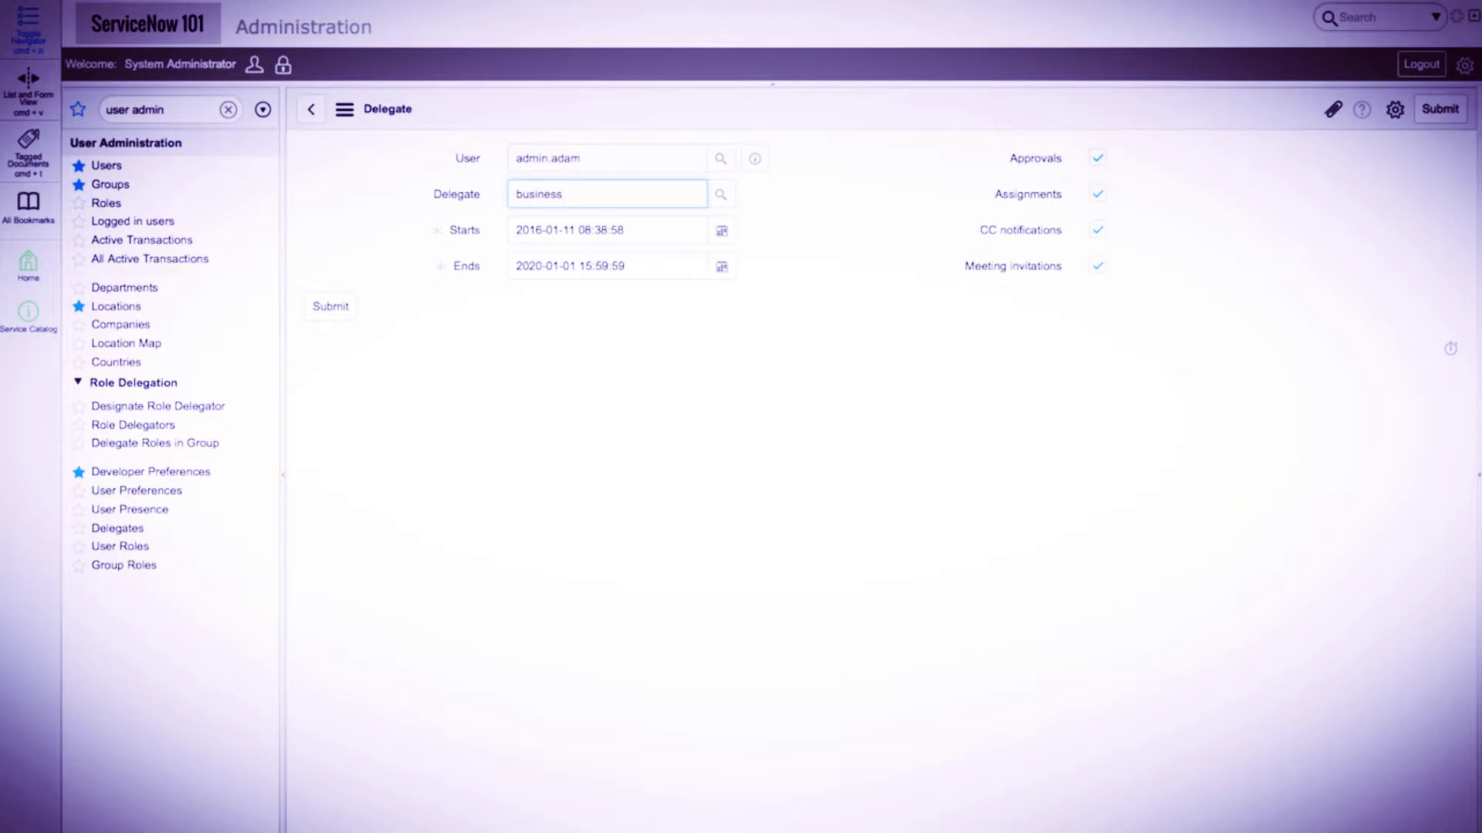
{"action": "left_click", "coordinate": [628, 230]}
{"action": "left_click", "coordinate": [793, 423]}
{"action": "left_click", "coordinate": [722, 234]}
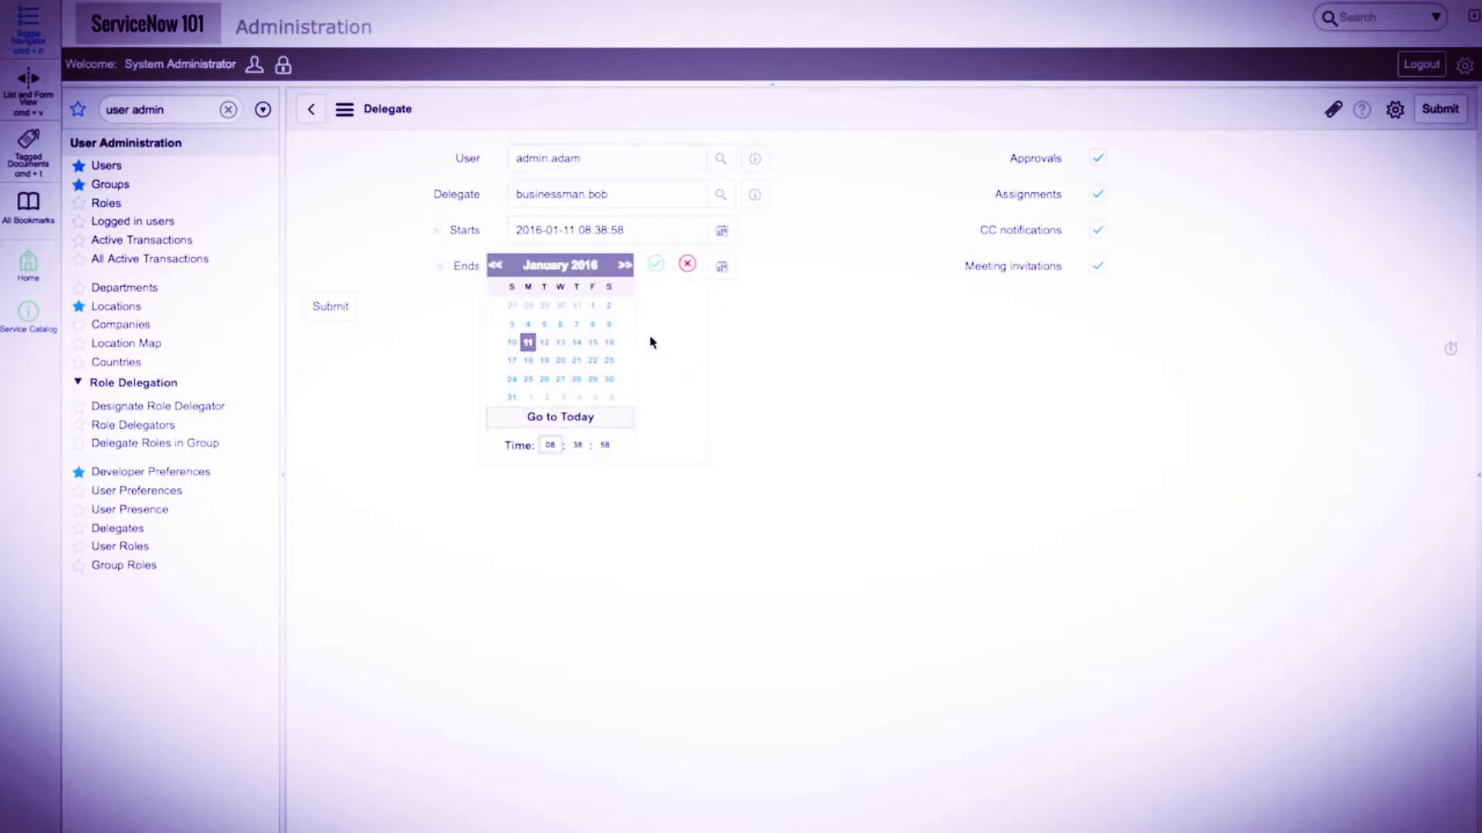
{"action": "left_click", "coordinate": [656, 263]}
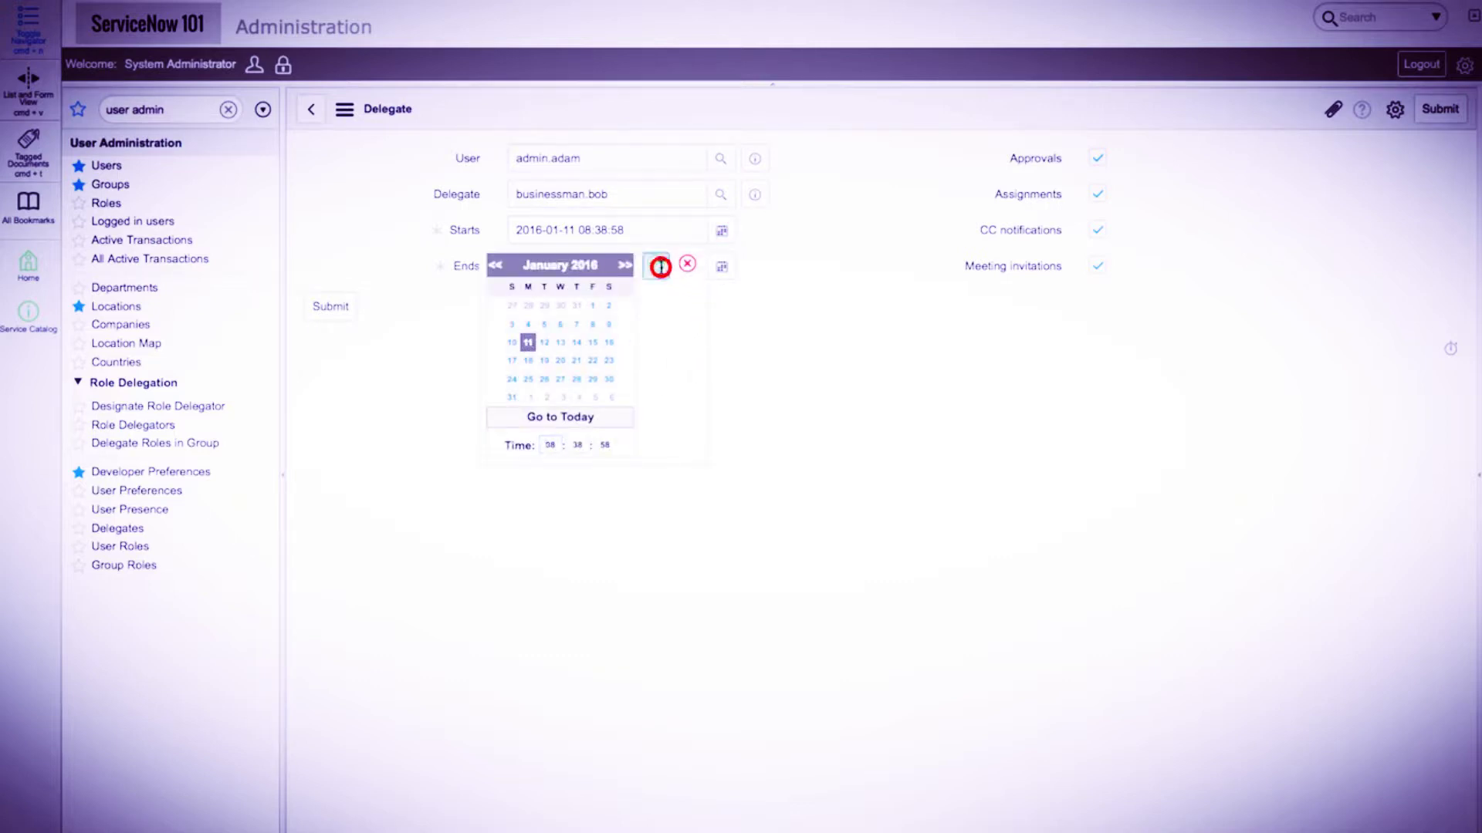
{"action": "left_click", "coordinate": [725, 270]}
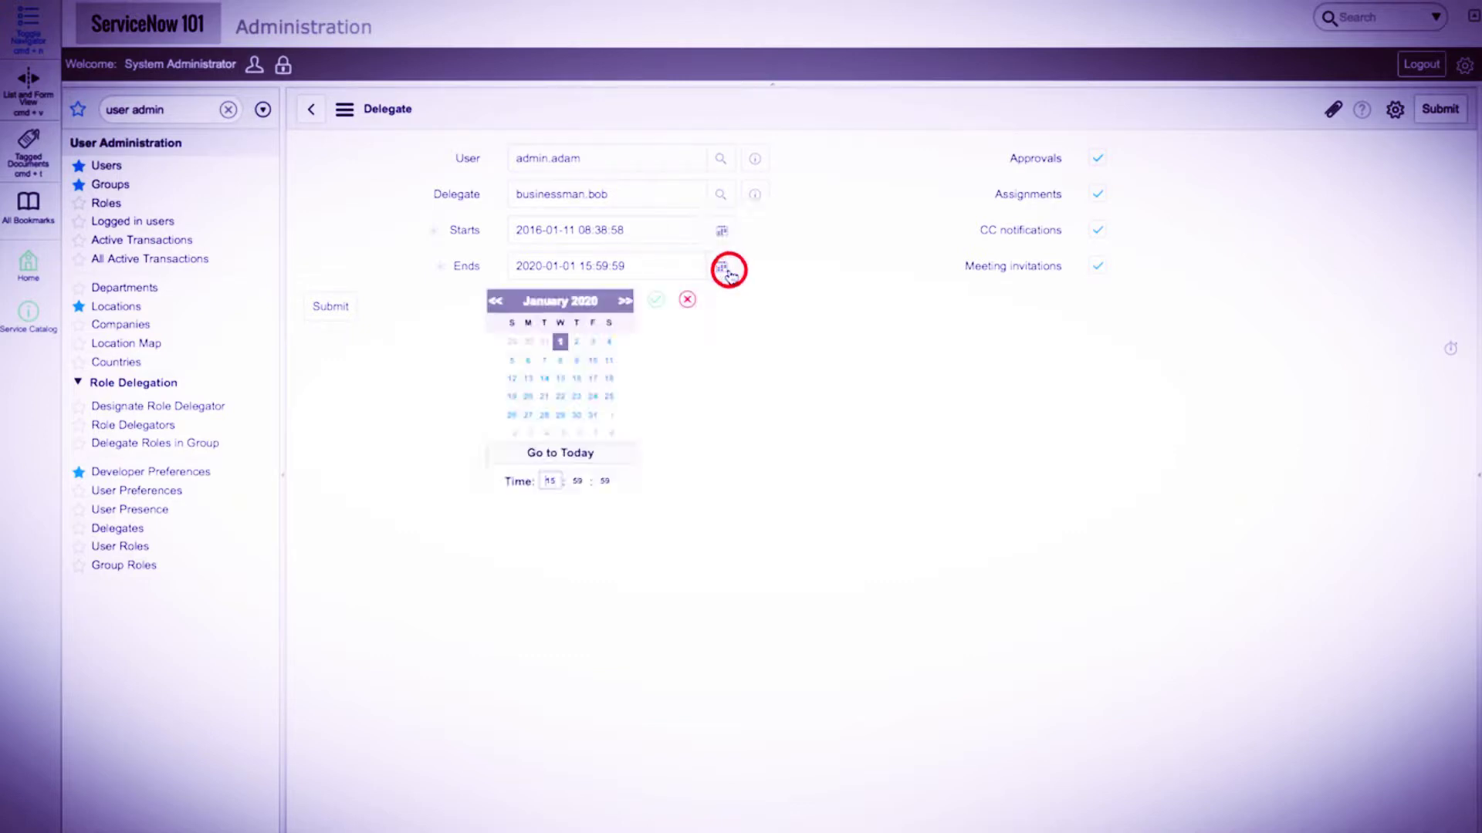
{"action": "left_click", "coordinate": [660, 305]}
{"action": "left_click", "coordinate": [810, 363]}
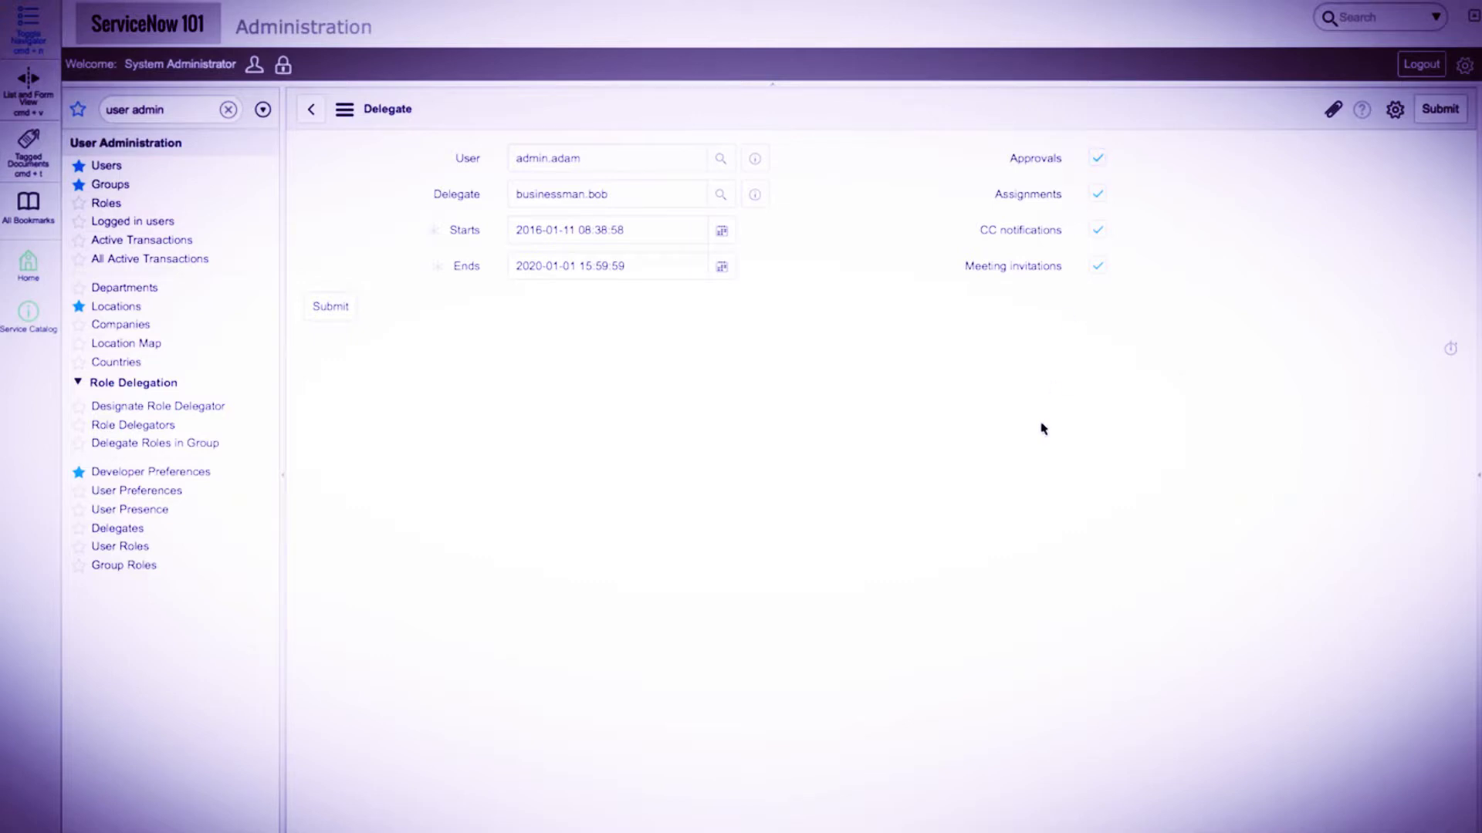
{"action": "left_click", "coordinate": [331, 308]}
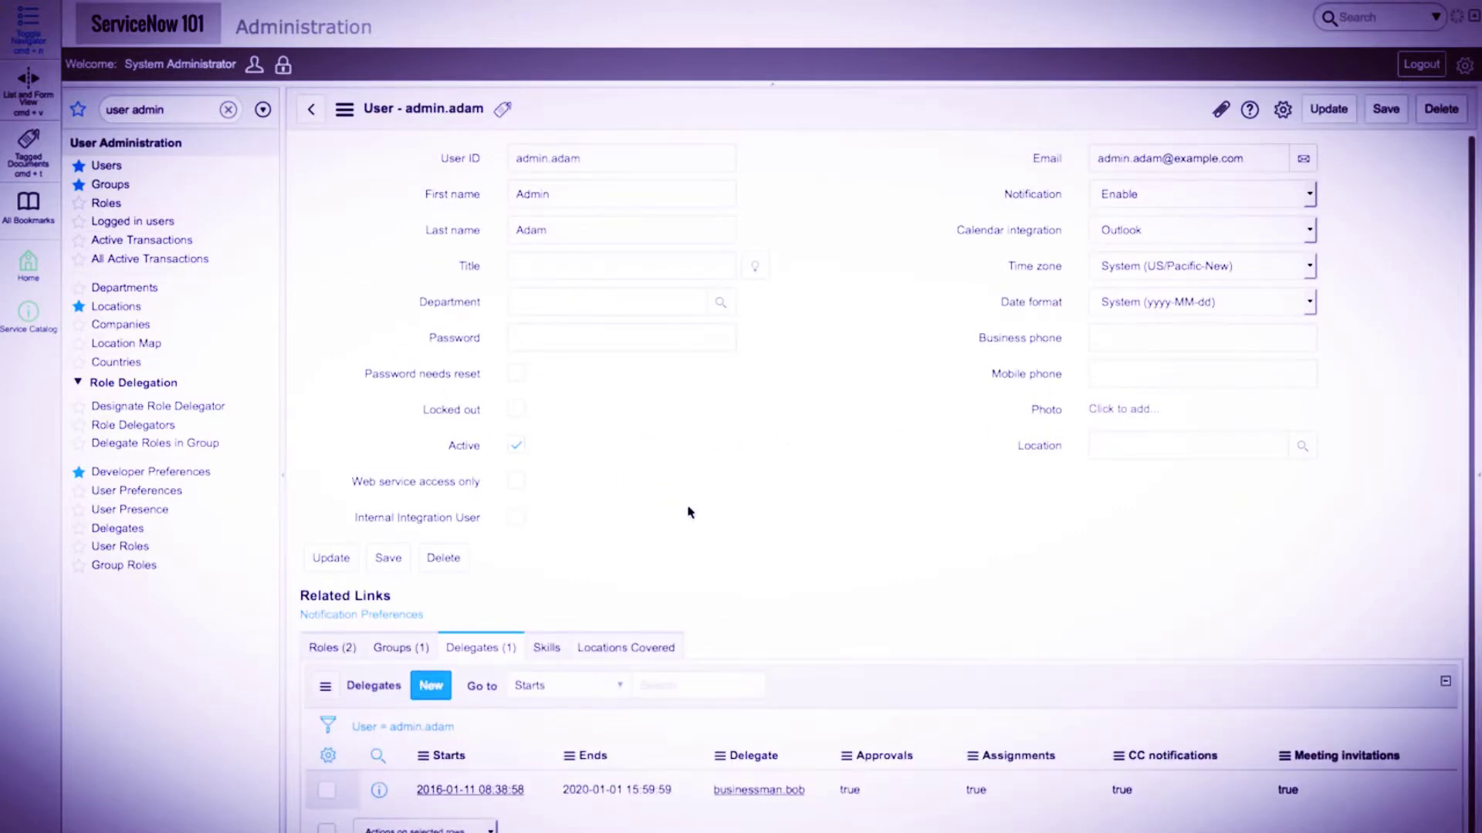
{"action": "scroll", "coordinate": [691, 515], "scroll_direction": "down", "scroll_amount": 1}
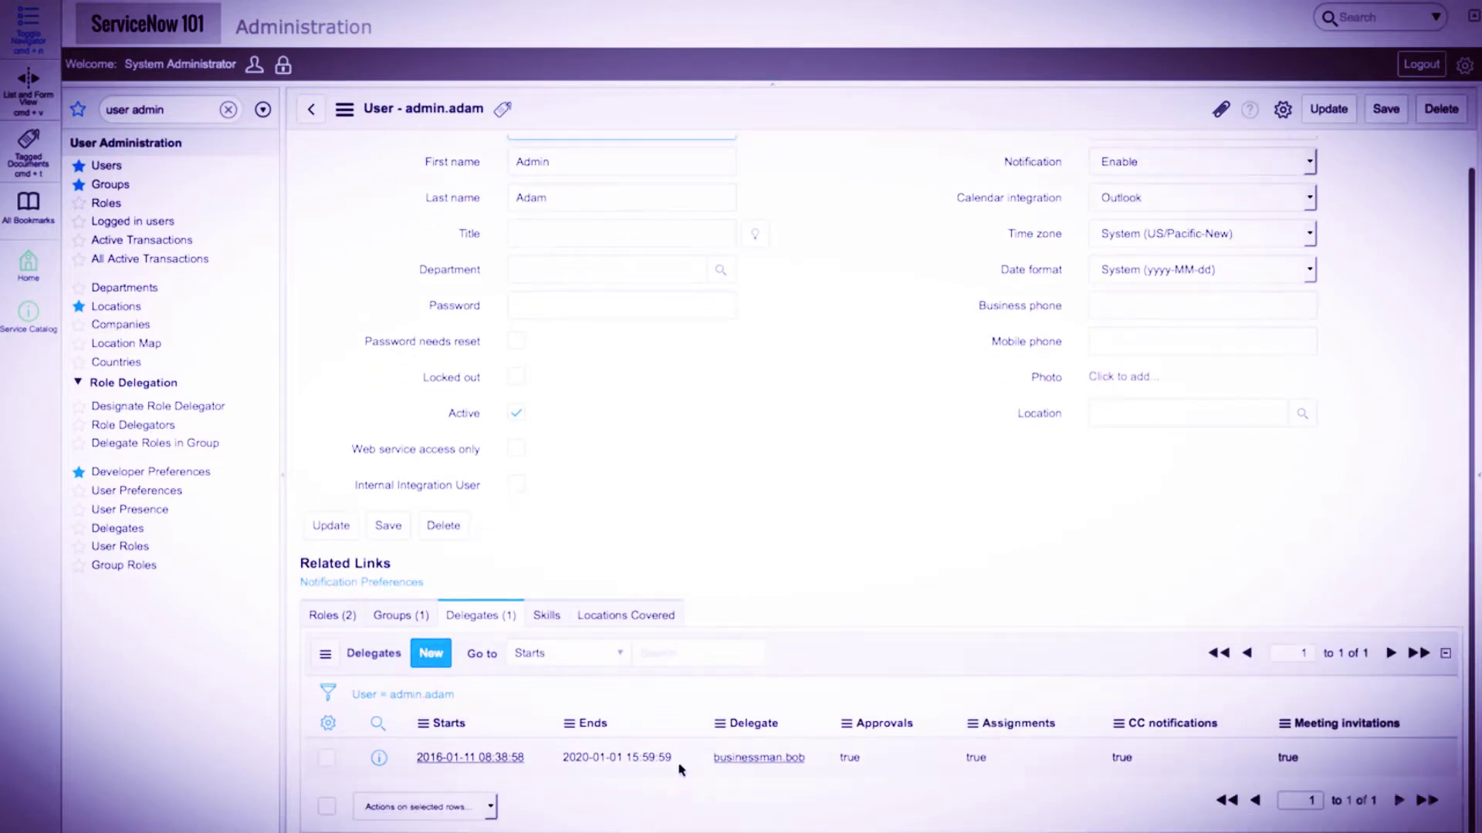
{"action": "left_click", "coordinate": [801, 494]}
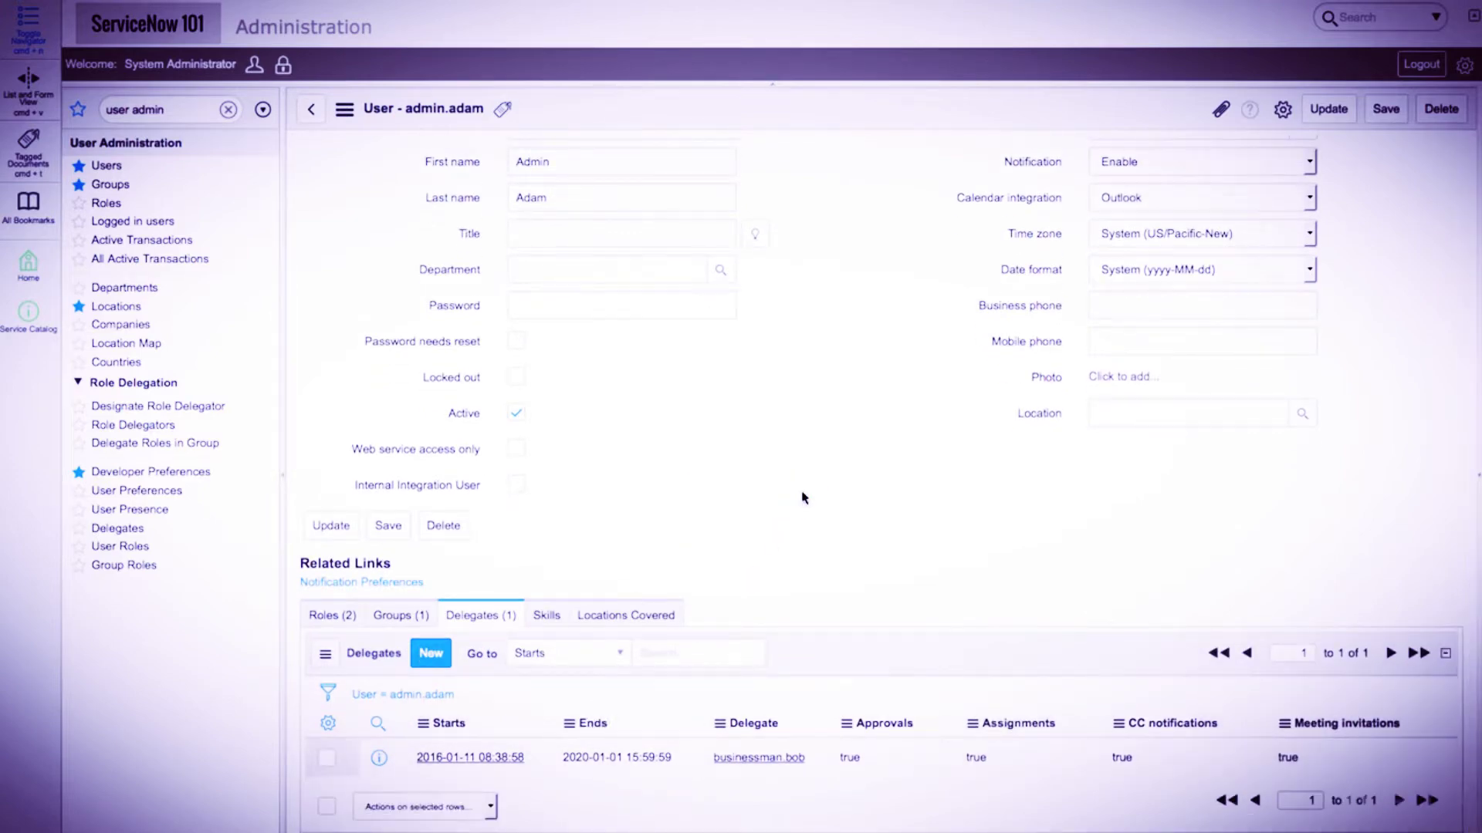
{"action": "scroll", "coordinate": [803, 495], "scroll_direction": "up", "scroll_amount": 1}
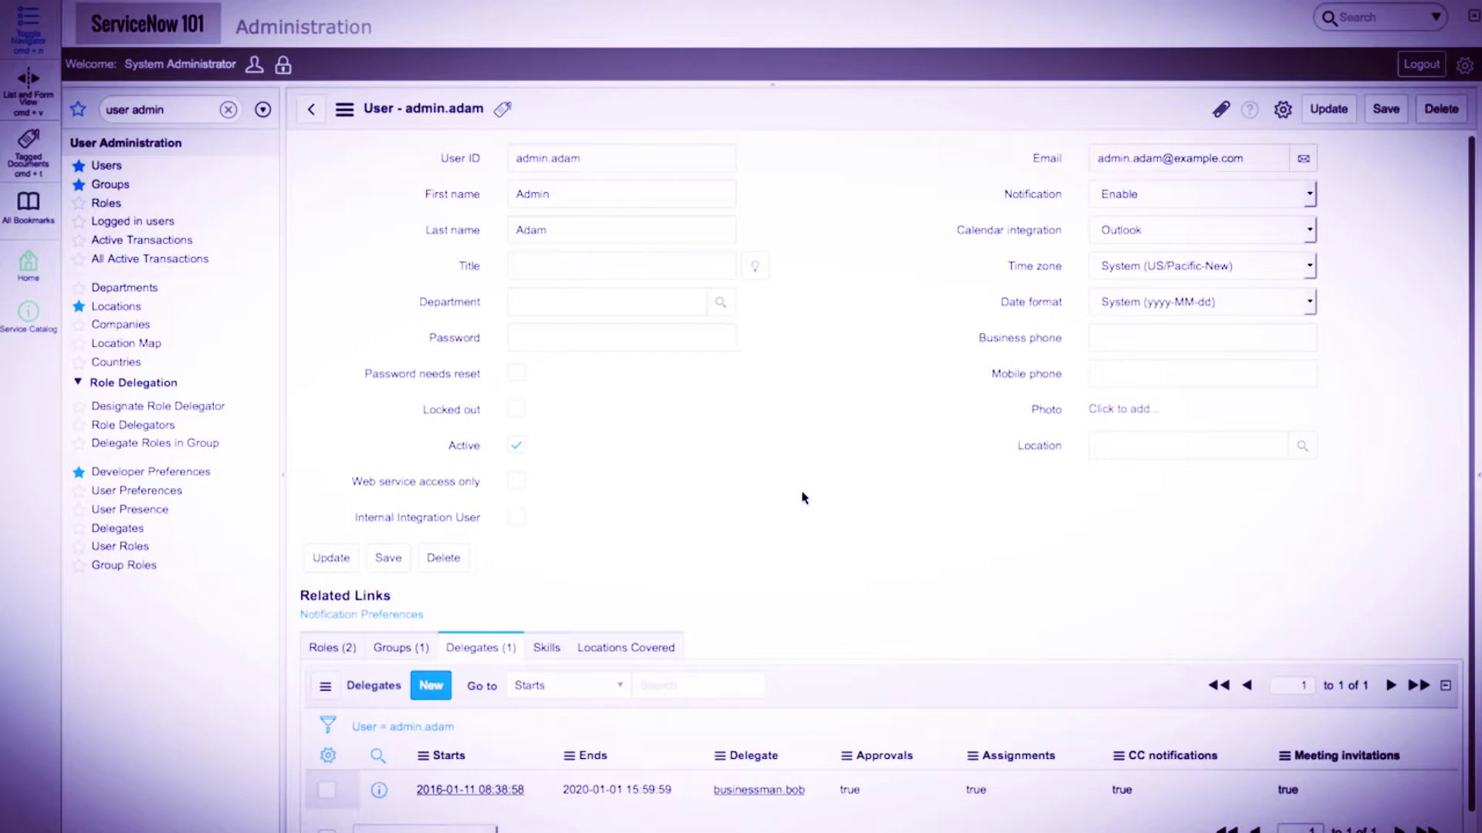